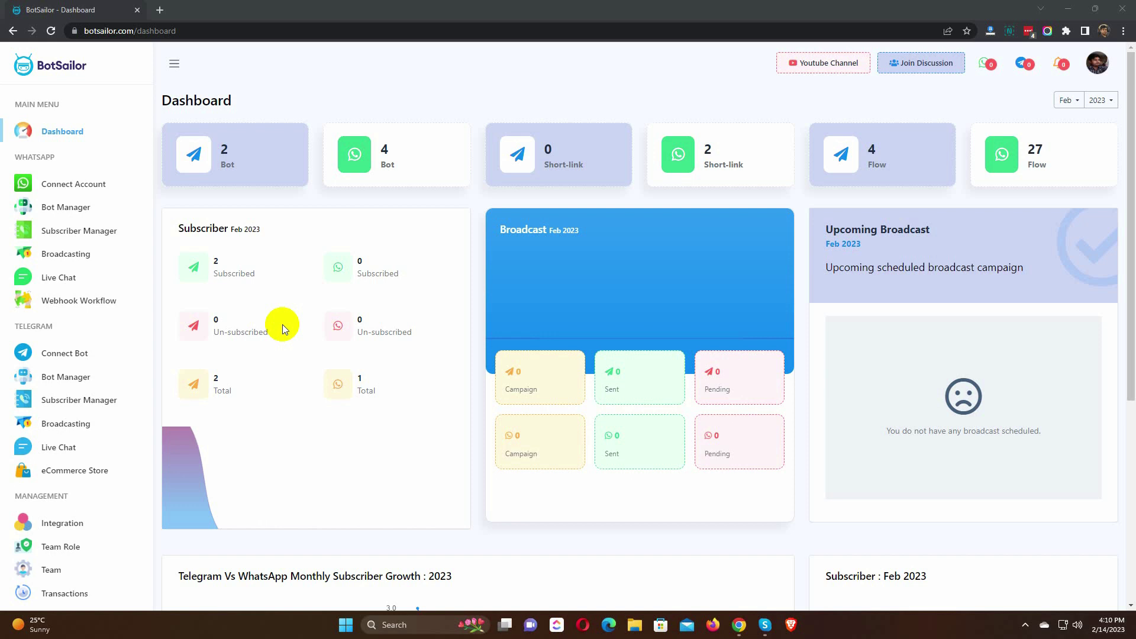
Review the saved WooCommerce and Shopify Store profiles and the new-profile fields, then close the form unsaved.
left_click(55, 525)
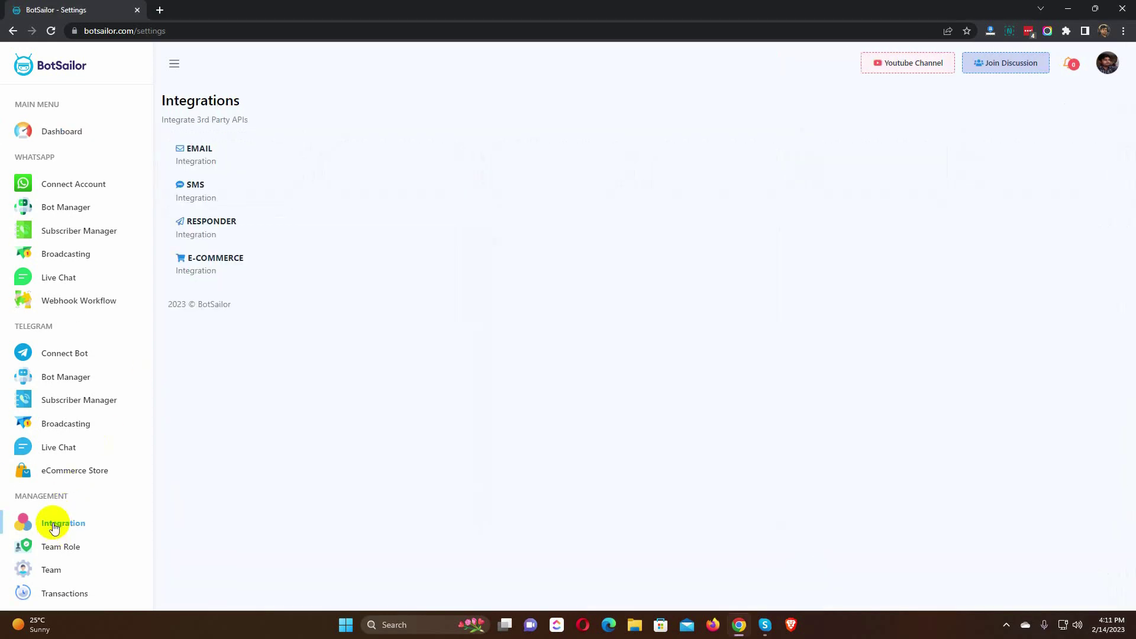
left_click(213, 267)
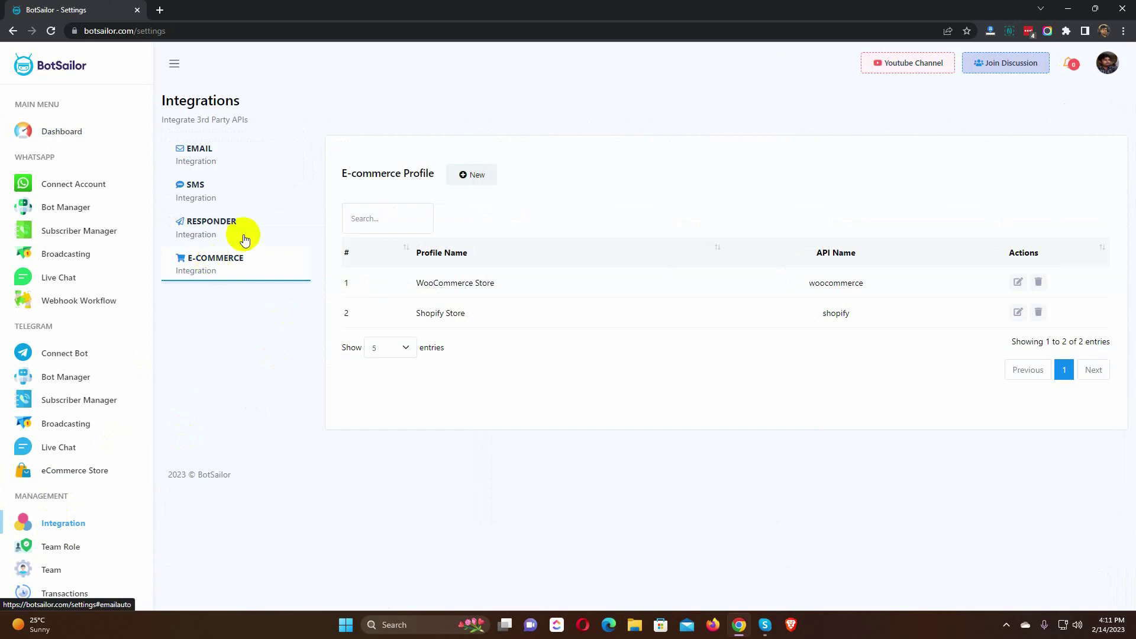
left_click(477, 178)
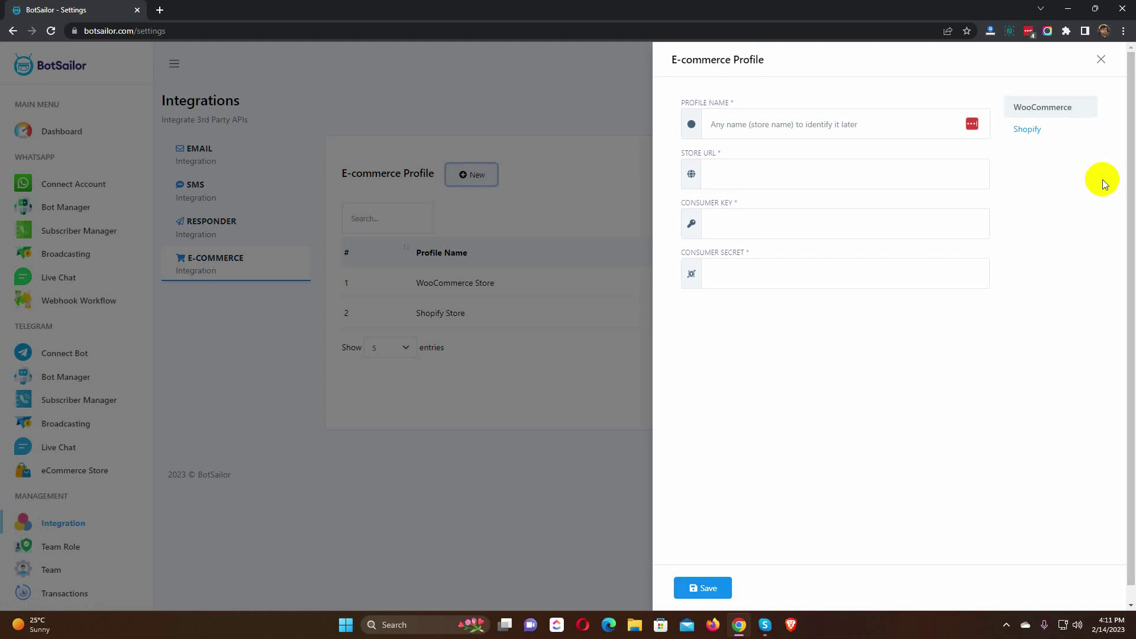
left_click(1028, 132)
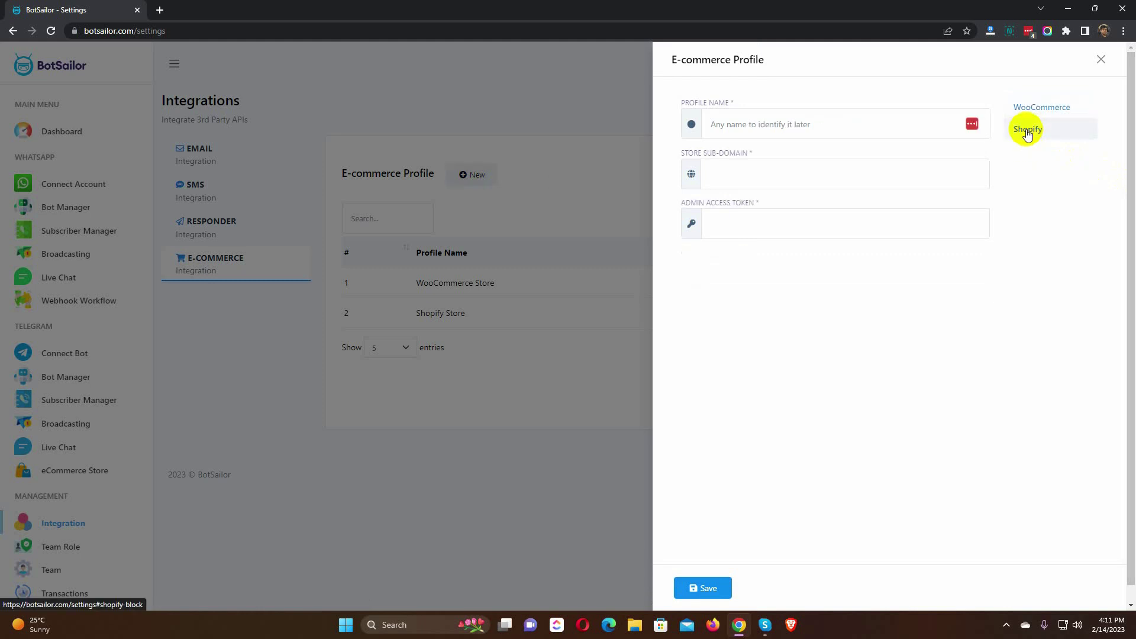
left_click(1038, 114)
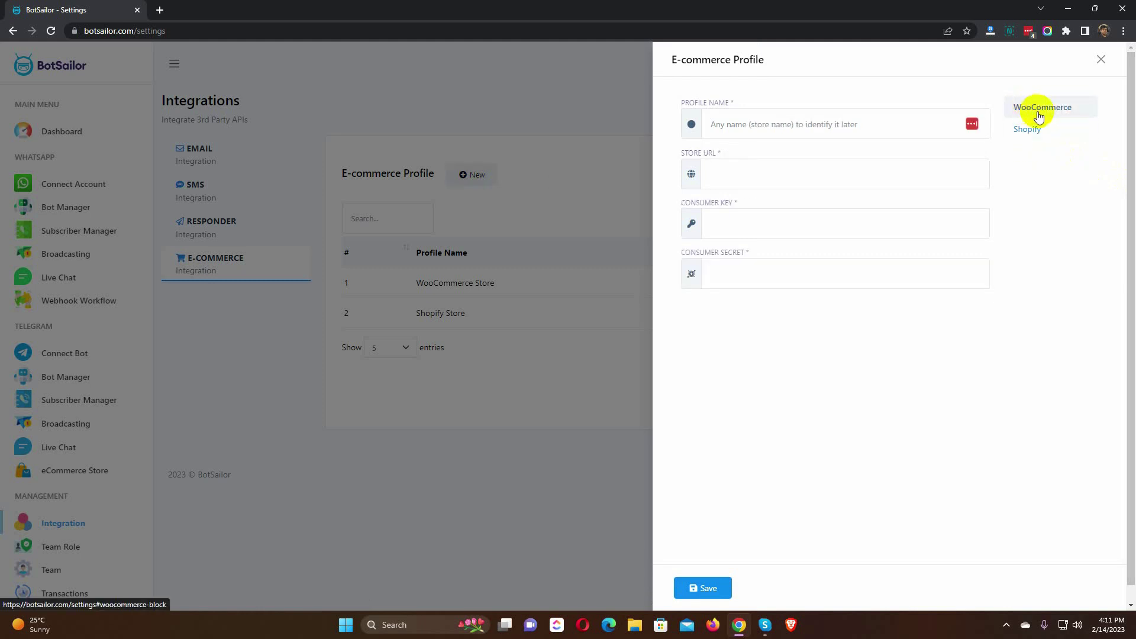
left_click(1100, 61)
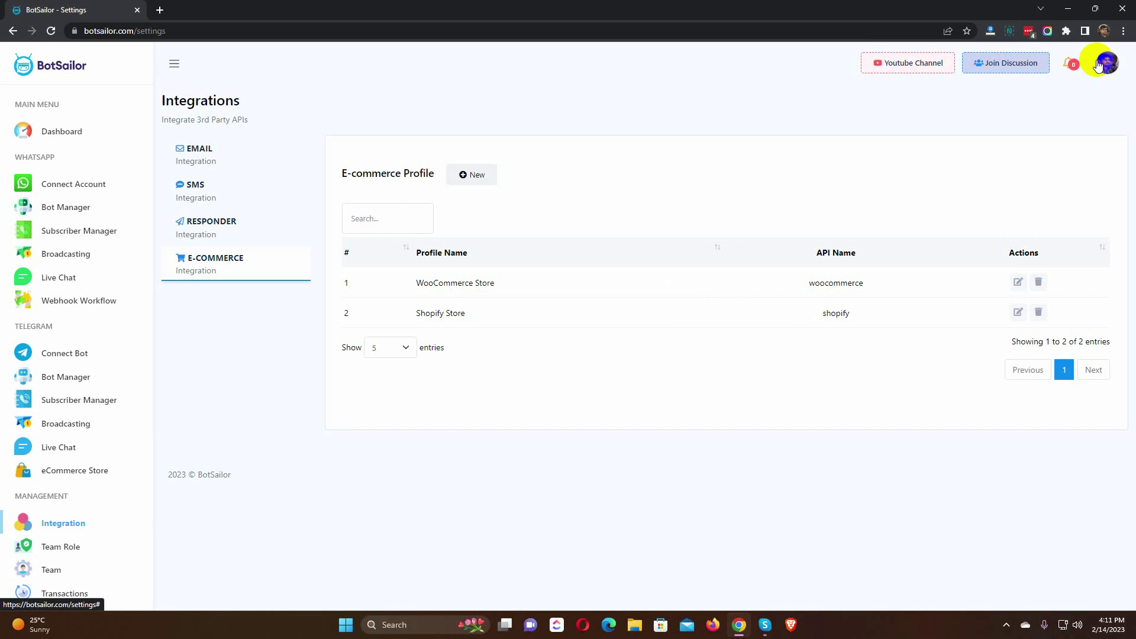
Open Chatbotzzz Support's Message Template settings and preview the new-template form without saving.
left_click(61, 210)
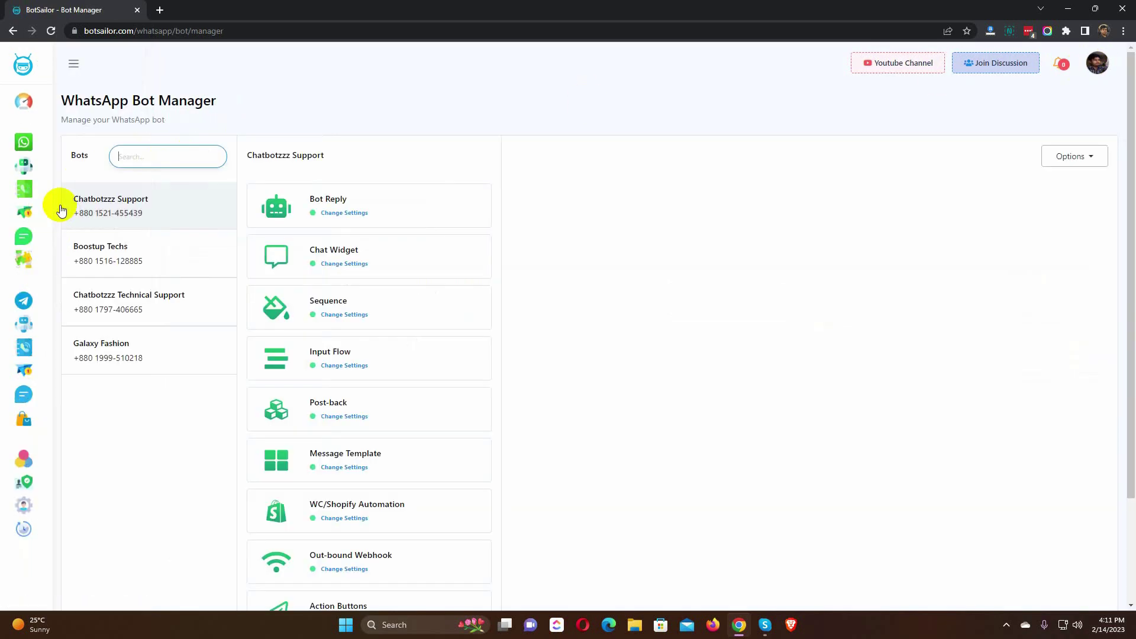
left_click(118, 205)
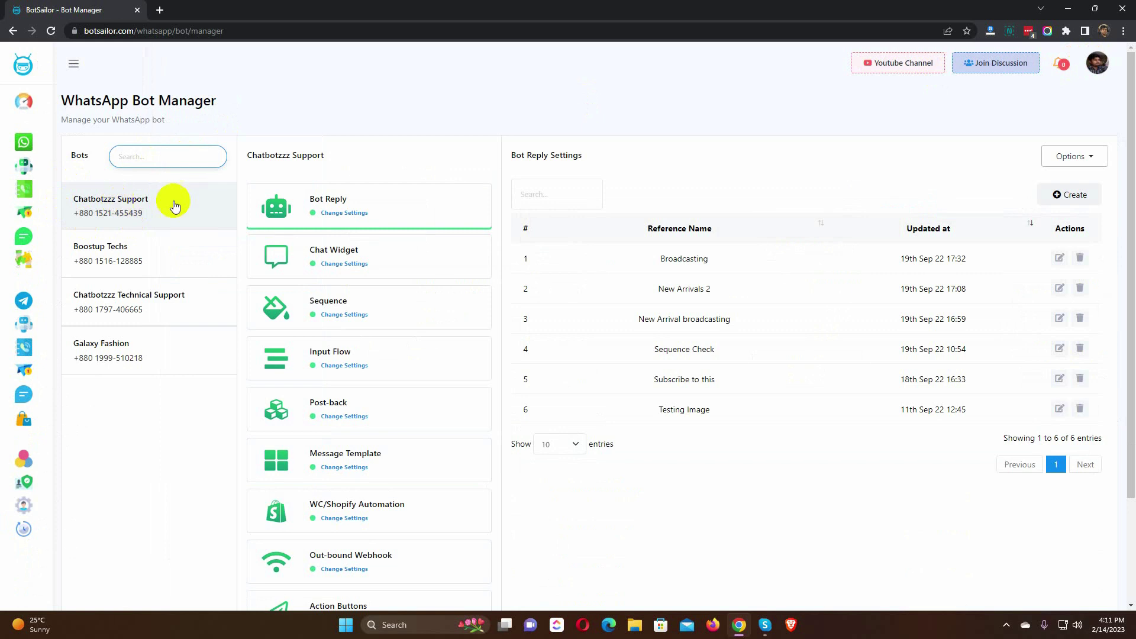
left_click(343, 467)
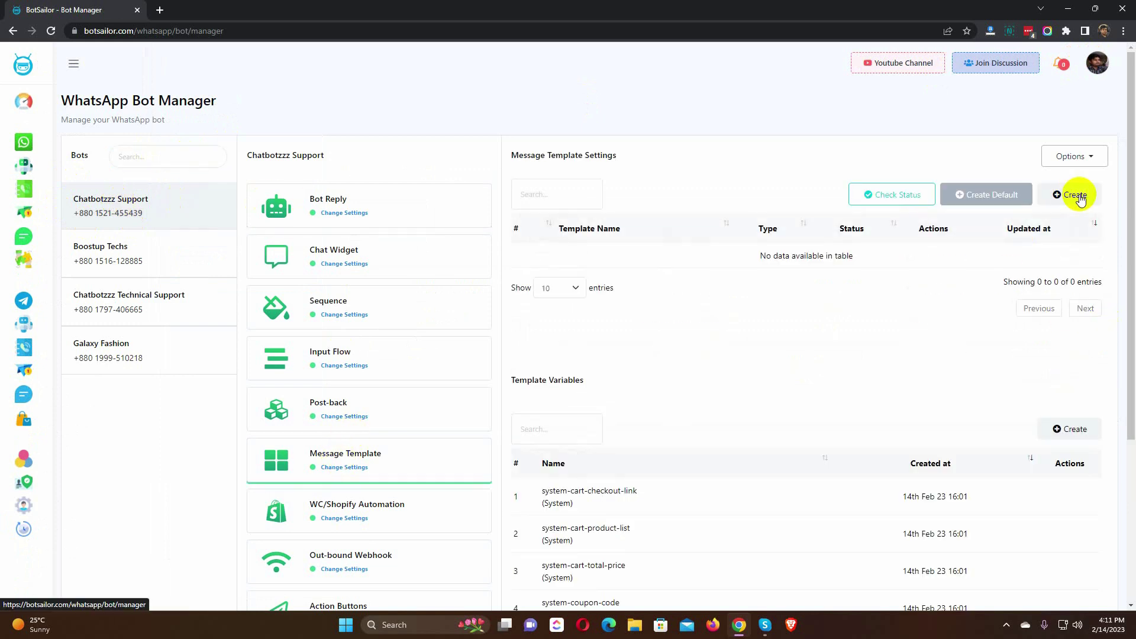
left_click(1075, 195)
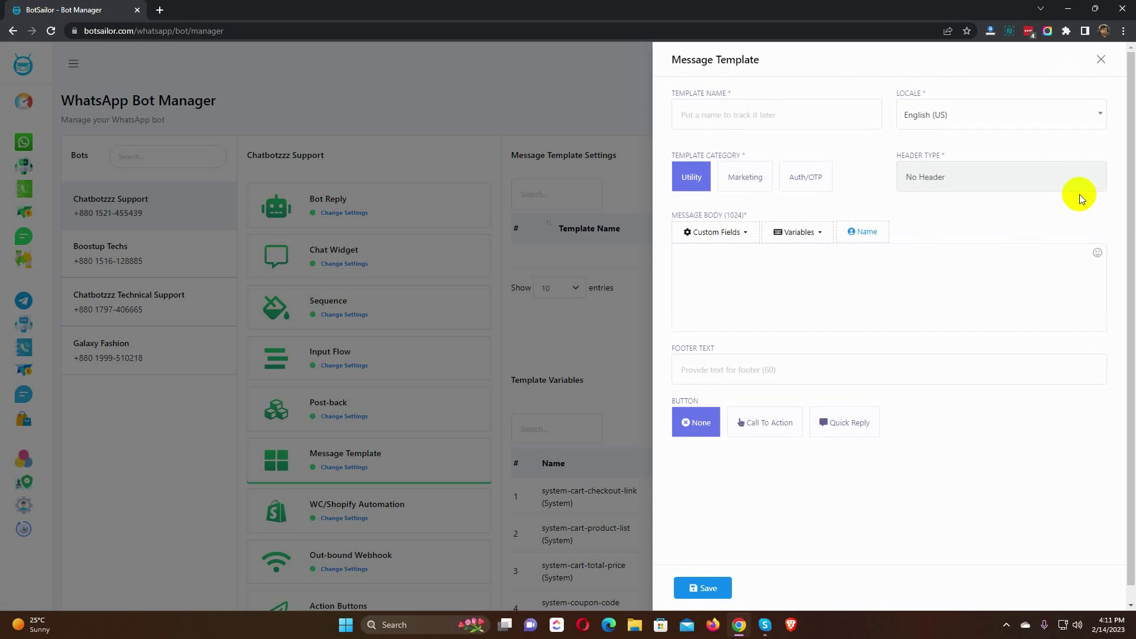
left_click(1100, 60)
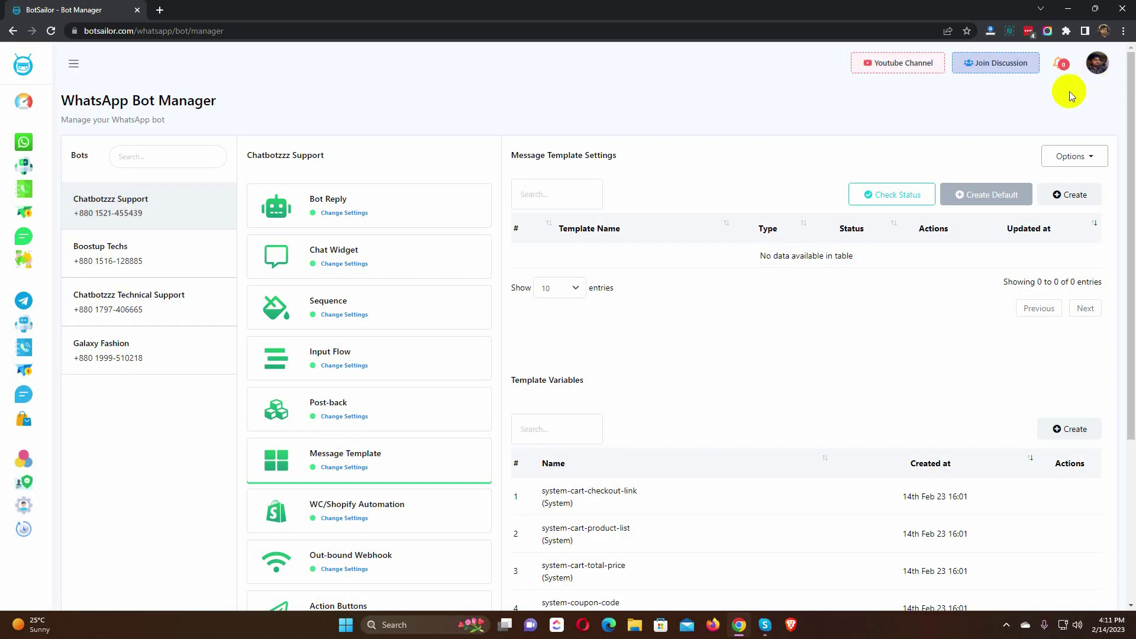
Generate the four default system templates, including COD verification, and review the Template Variables list.
left_click(982, 192)
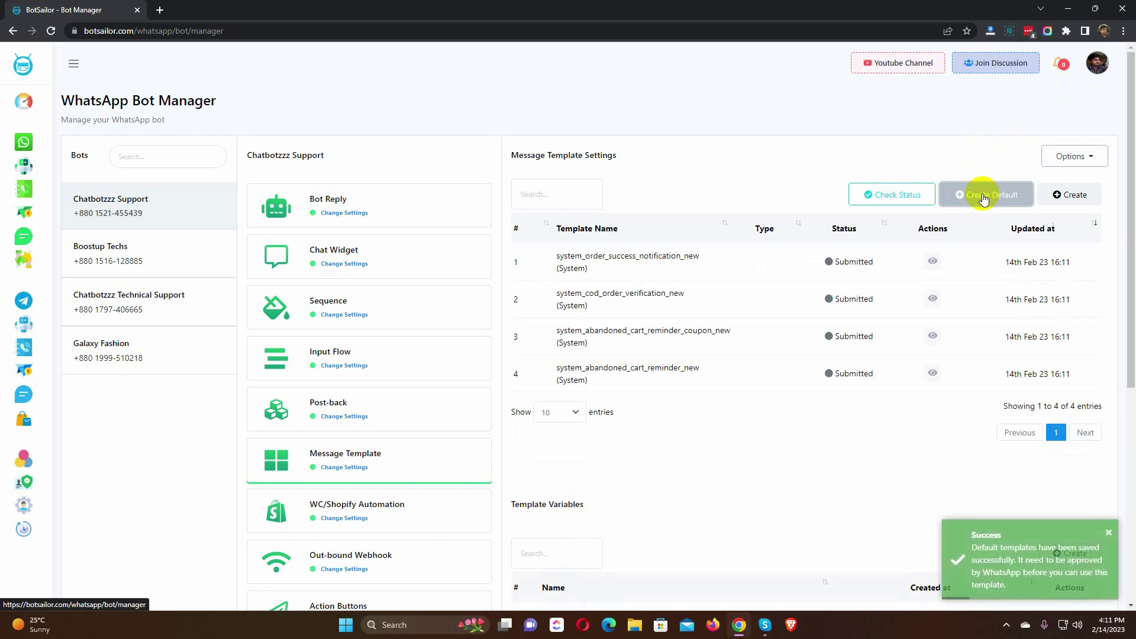
scroll(721, 456, "down", 5)
scroll(721, 457, "down", 1)
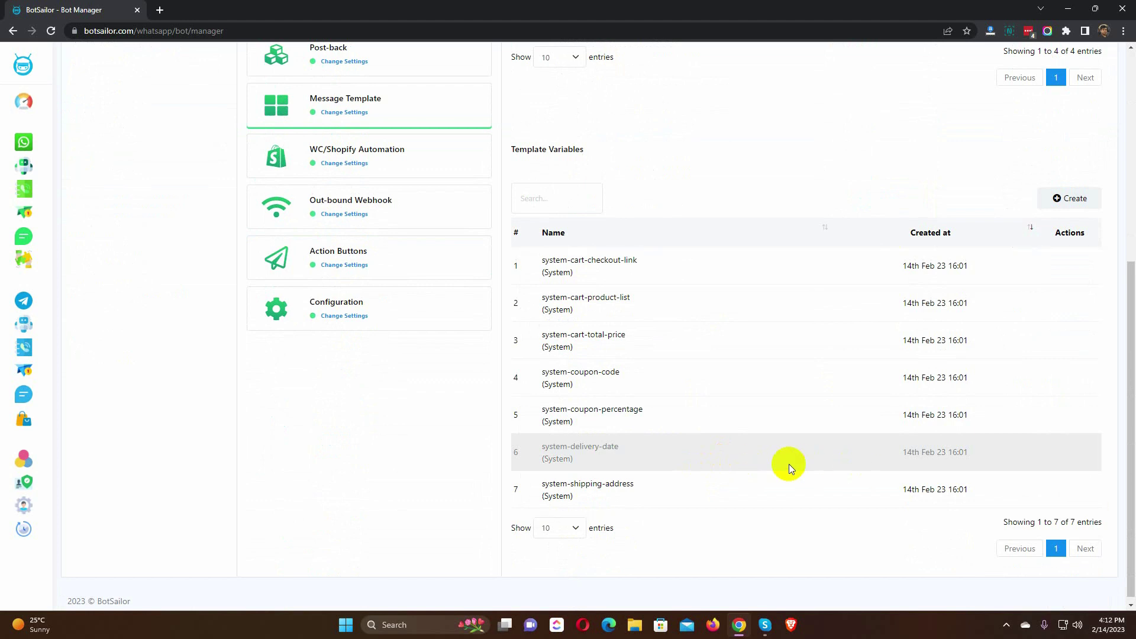
scroll(789, 463, "up", 4)
scroll(789, 463, "up", 2)
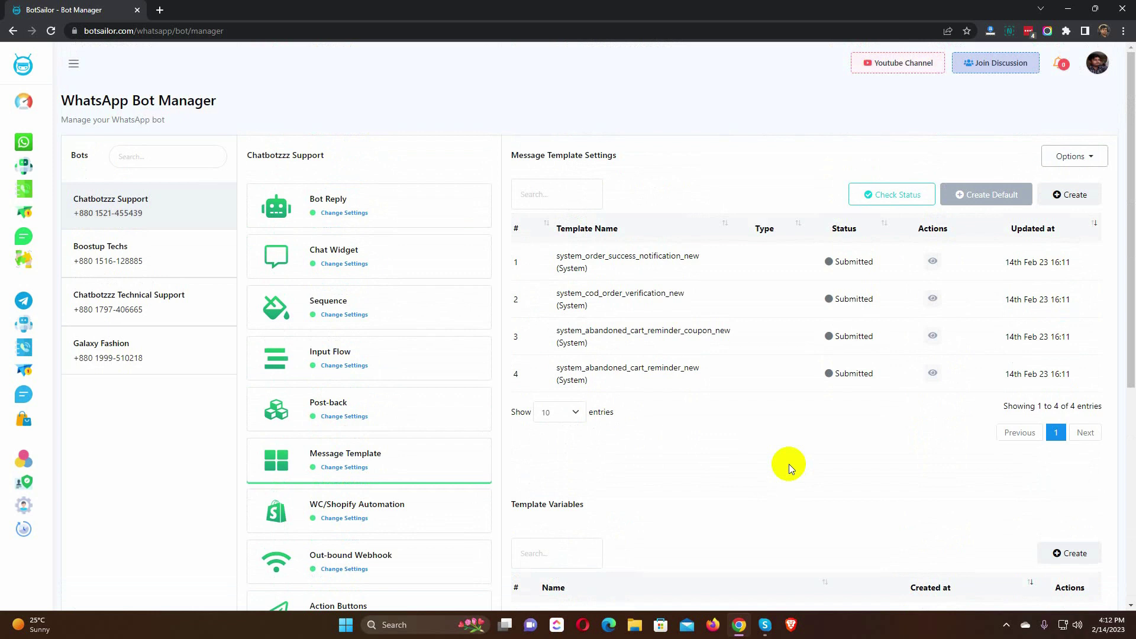
Refresh template status until all four system templates show Approved, then open WC/Shopify Automation.
left_click(884, 195)
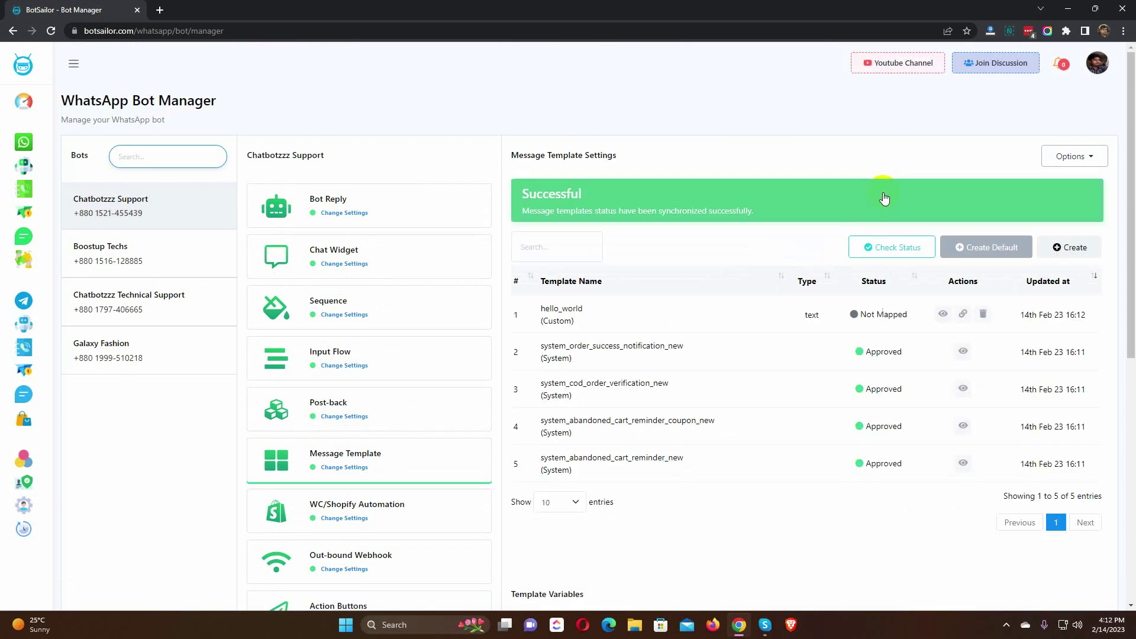
mouse_move(728, 485)
left_mouse_down()
mouse_move(633, 393)
mouse_move(526, 346)
left_mouse_up()
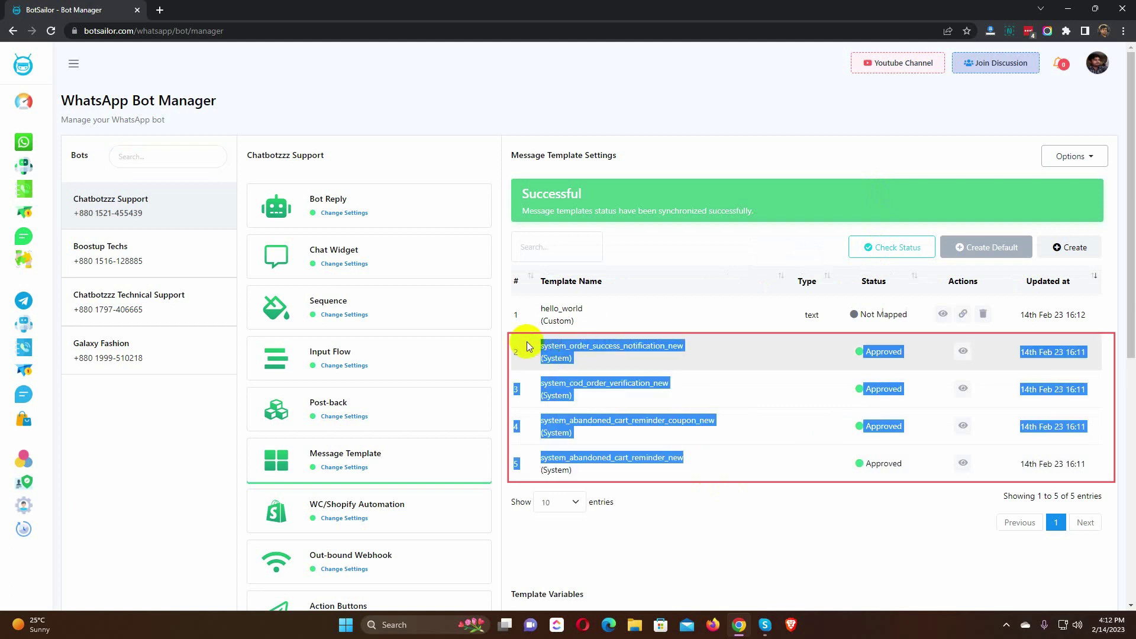
left_click(797, 504)
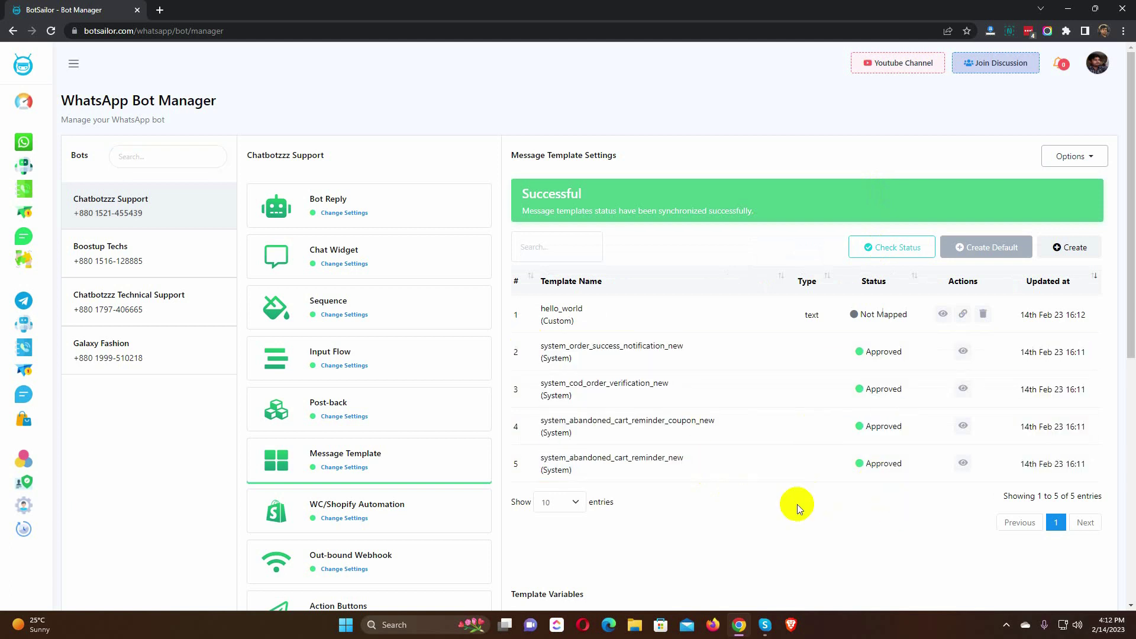
left_click(343, 512)
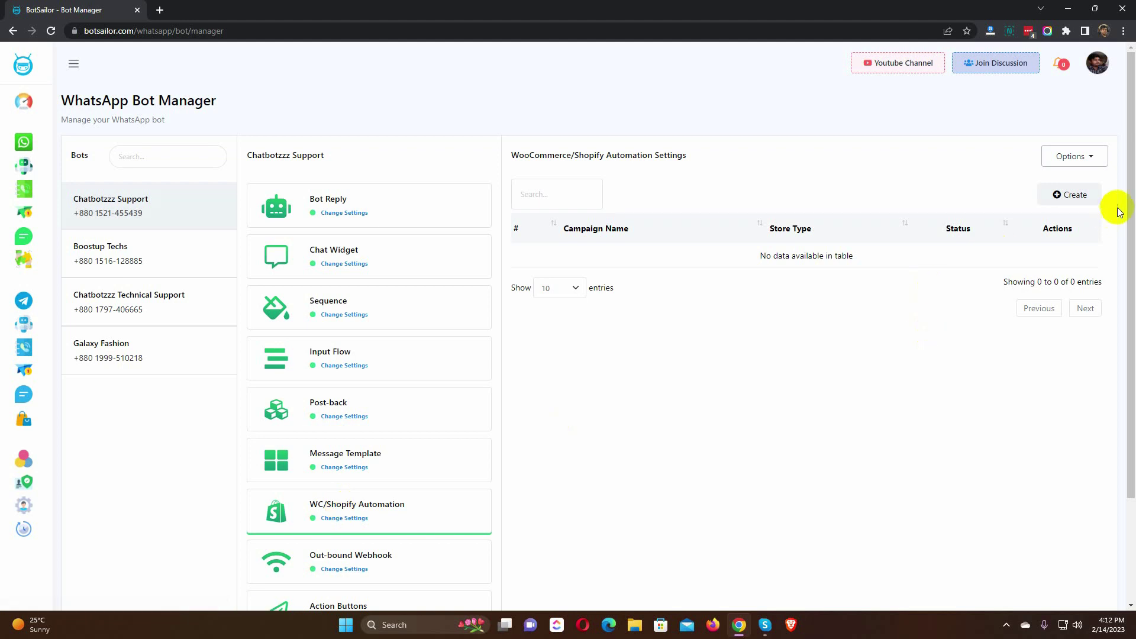
Start a campaign named 'COD Verification for WooCommerce Store' using the WooCommerce Store connection.
left_click(1074, 195)
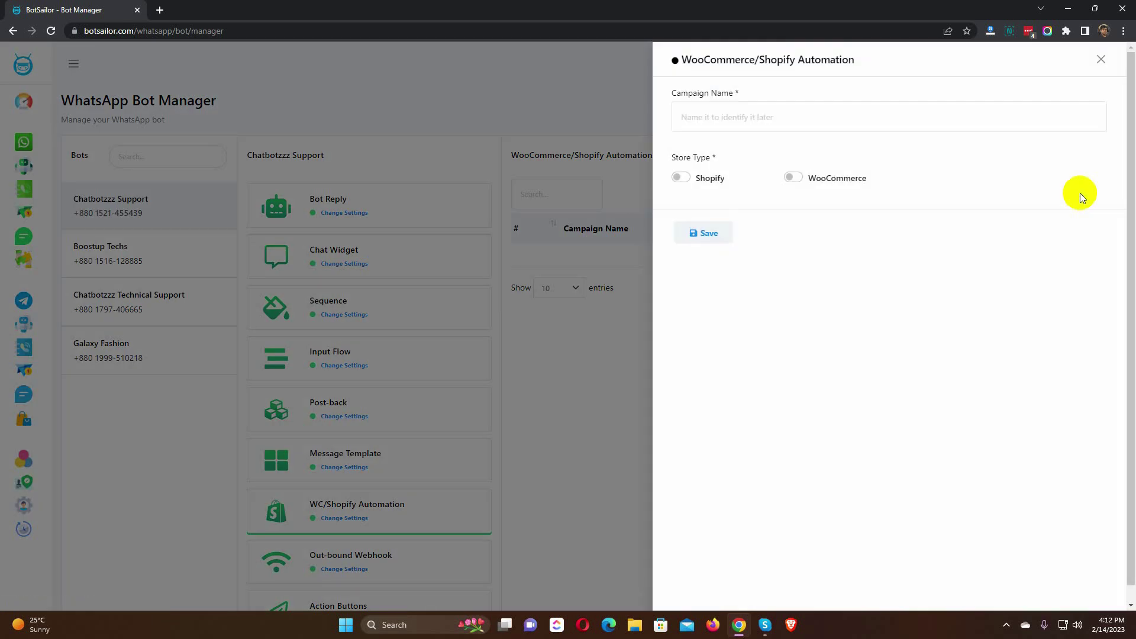
left_click(714, 116)
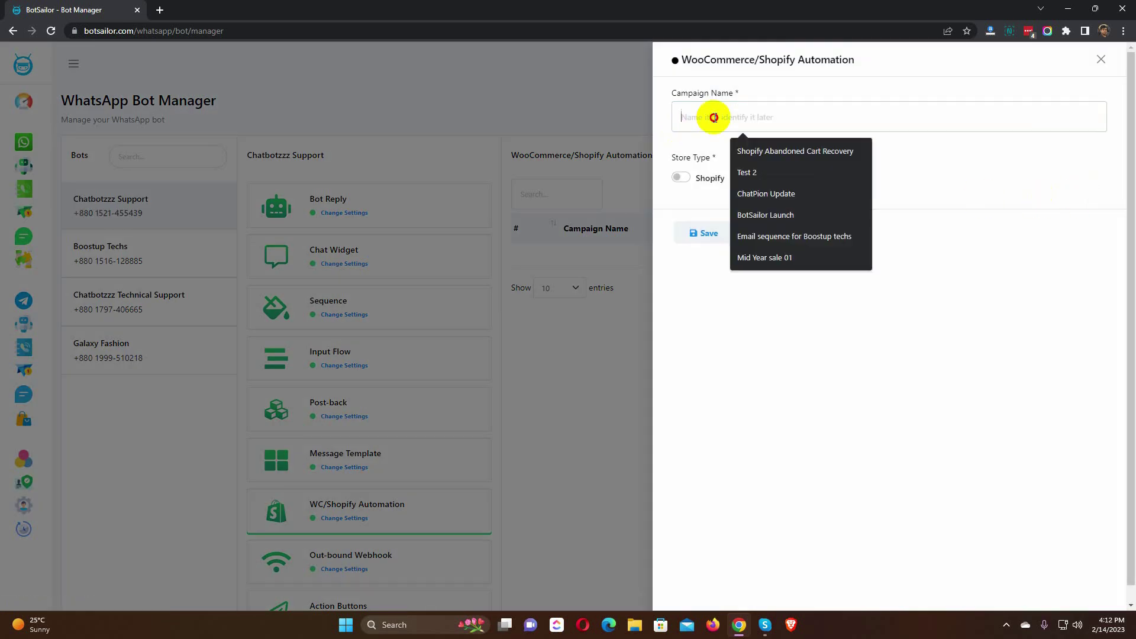
type("COD")
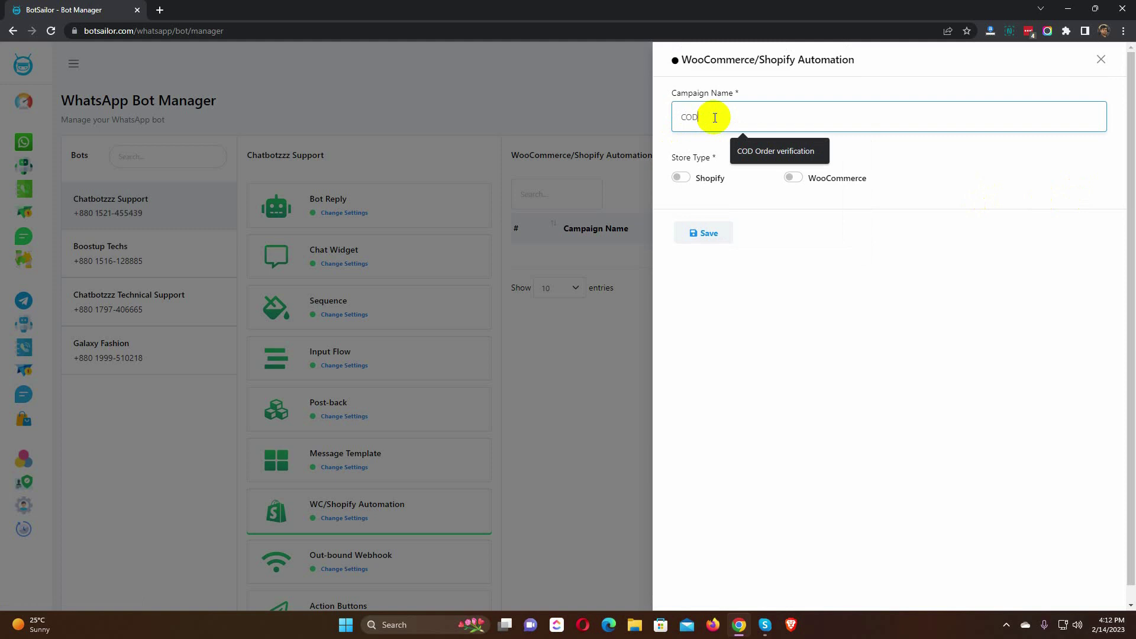
type(" Verification for WooCommerce ")
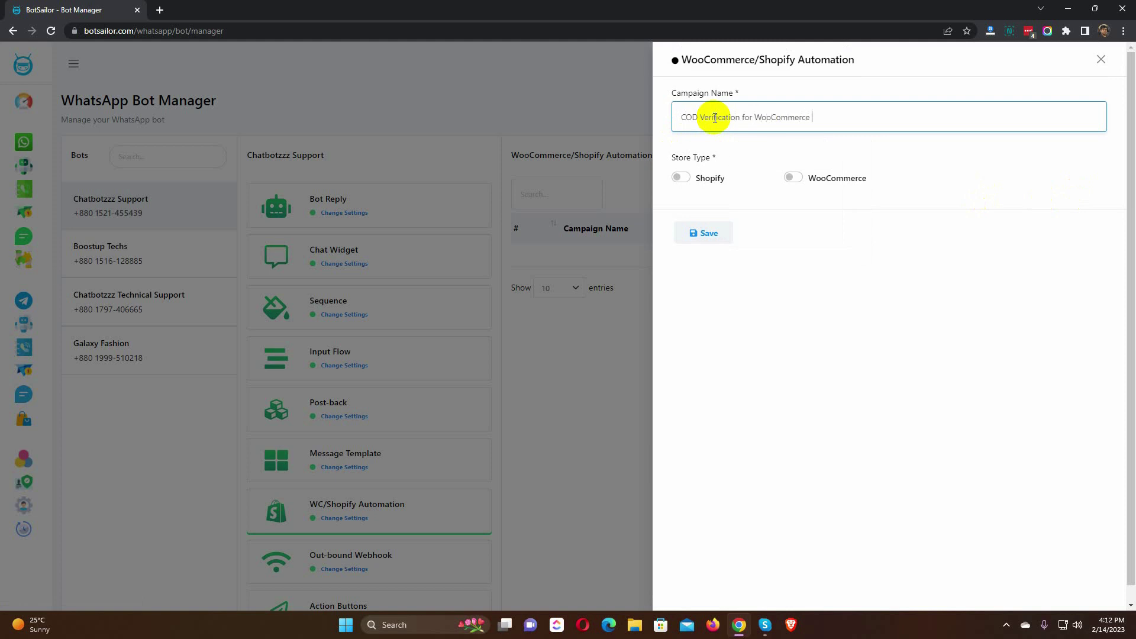
type("Store")
left_click_drag(669, 157, 723, 158)
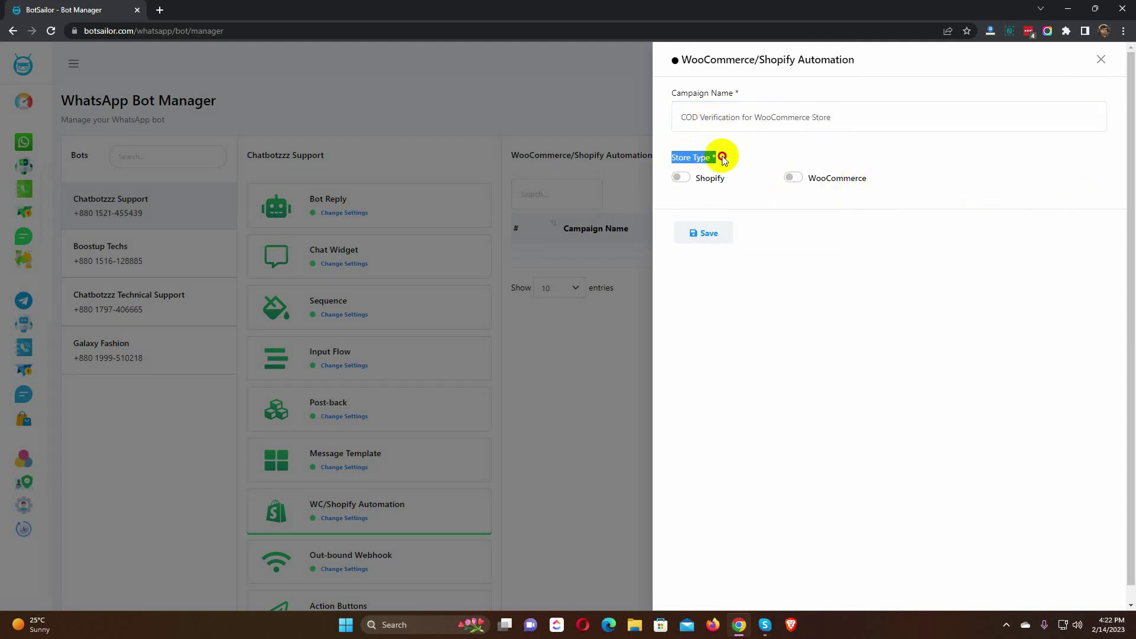
left_click(793, 177)
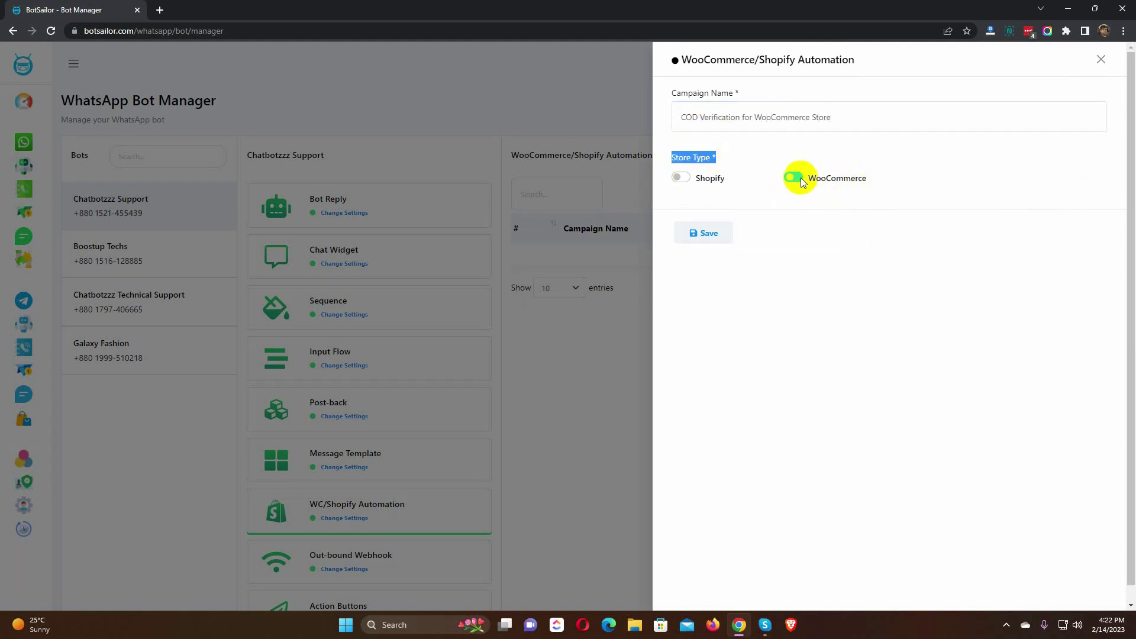
left_click_drag(670, 207, 724, 208)
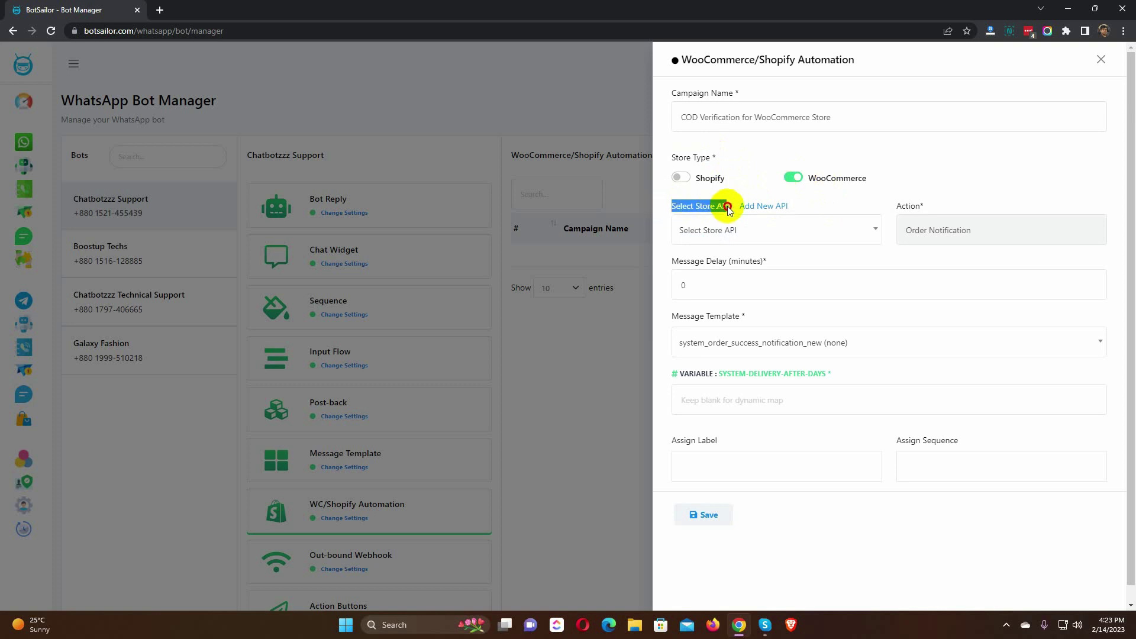
left_click(811, 232)
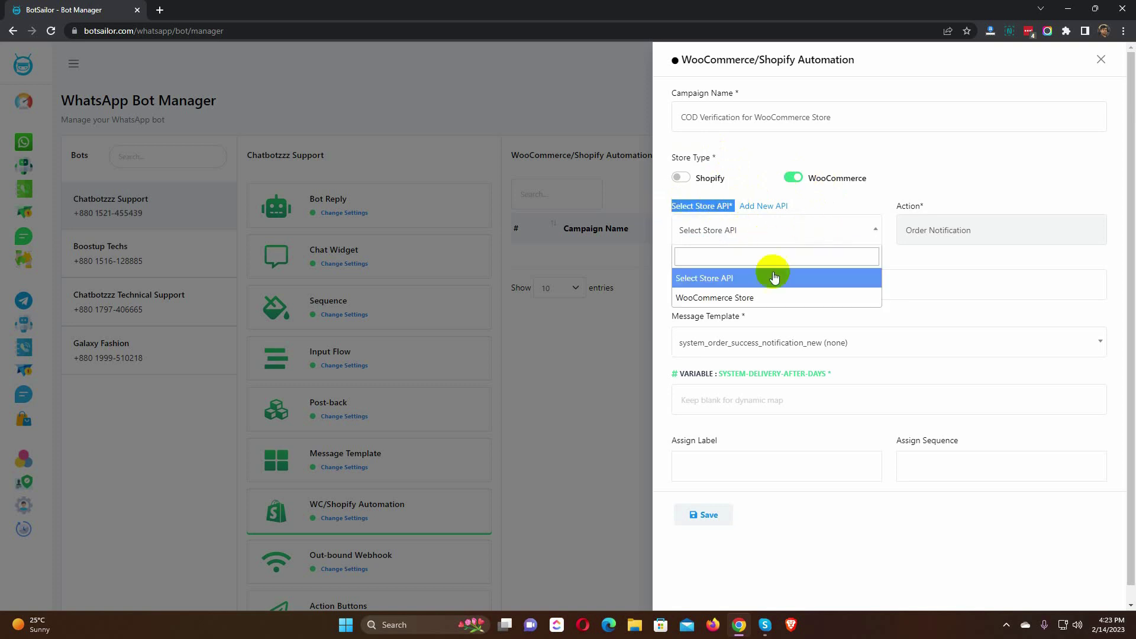
left_click(750, 296)
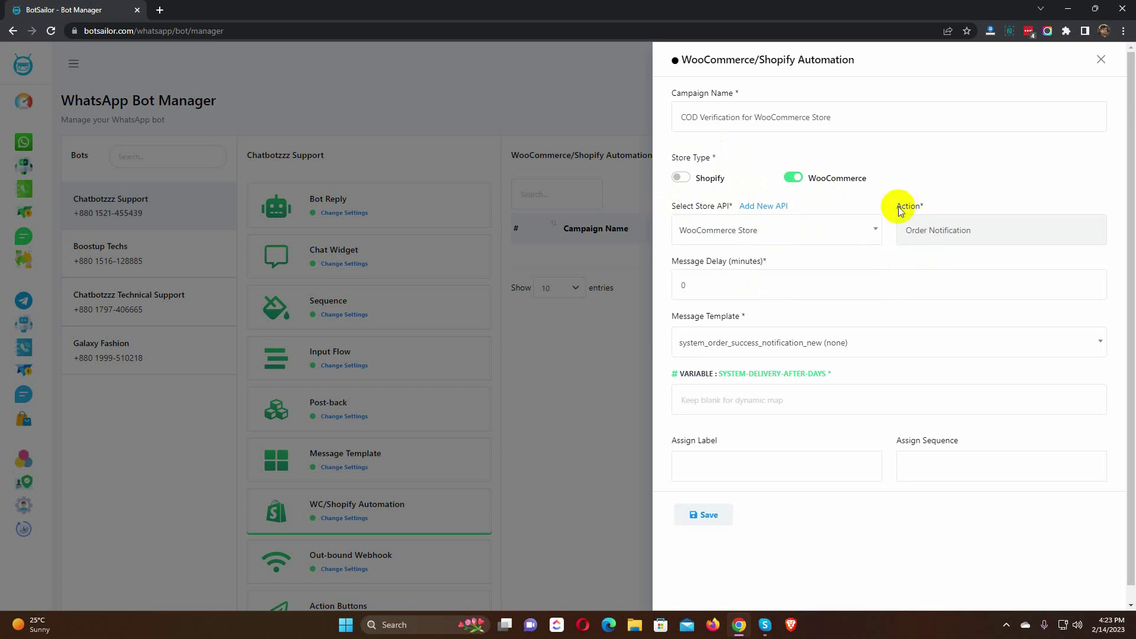
Set the action to COD Verification with a 15-minute message delay and the COD template.
left_click_drag(894, 206, 944, 205)
left_click(975, 230)
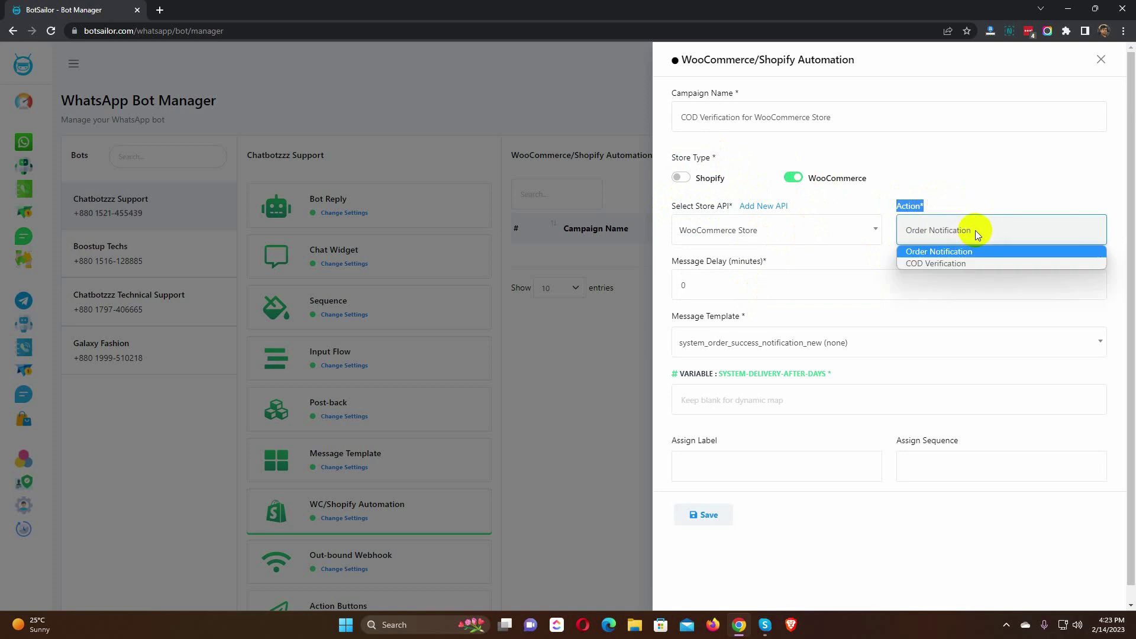
left_click(958, 264)
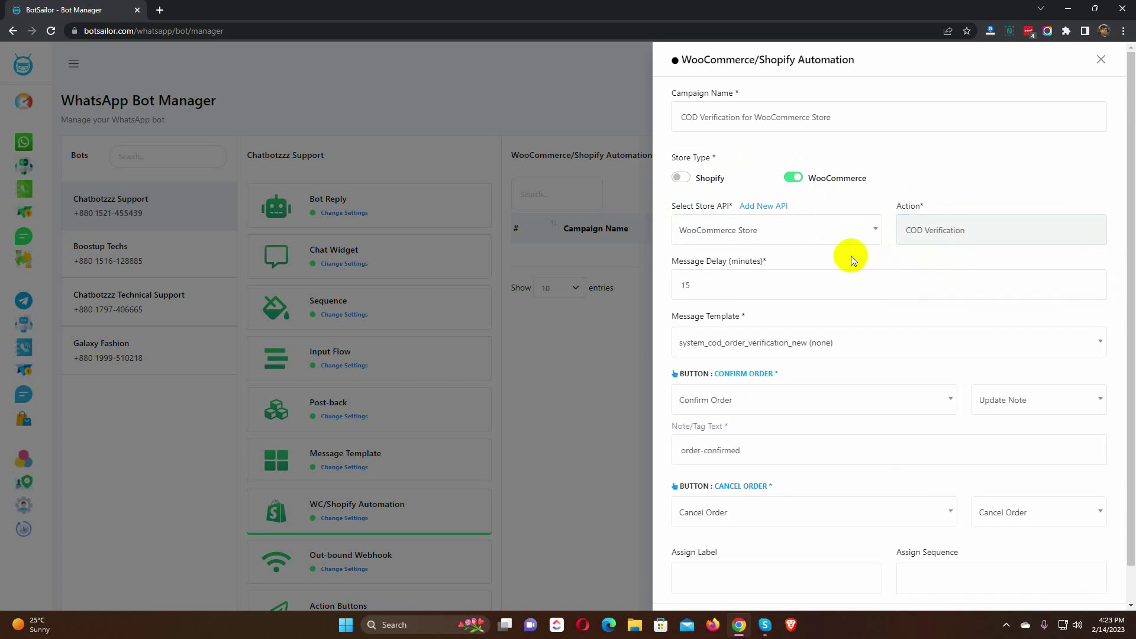
left_click_drag(672, 261, 774, 263)
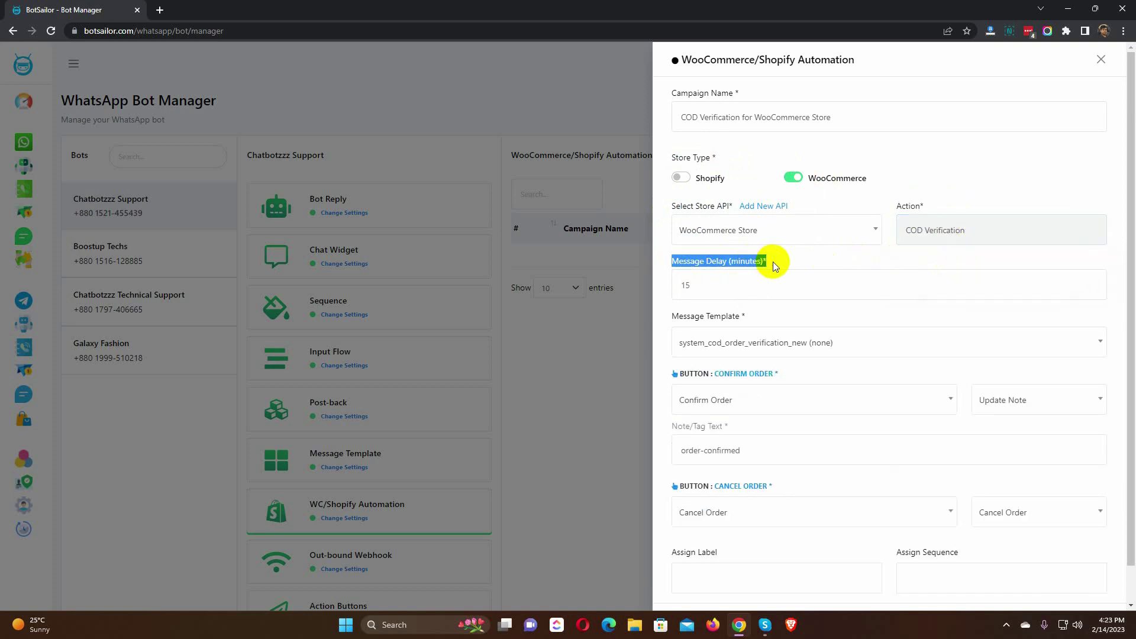
left_click_drag(701, 285, 676, 288)
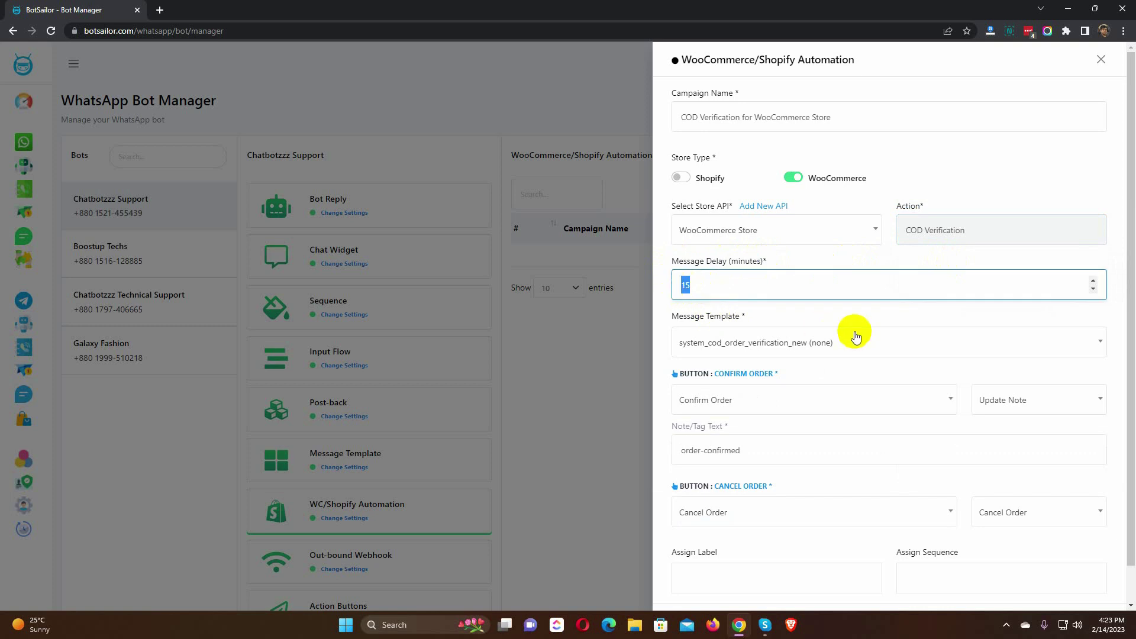
left_click(789, 310)
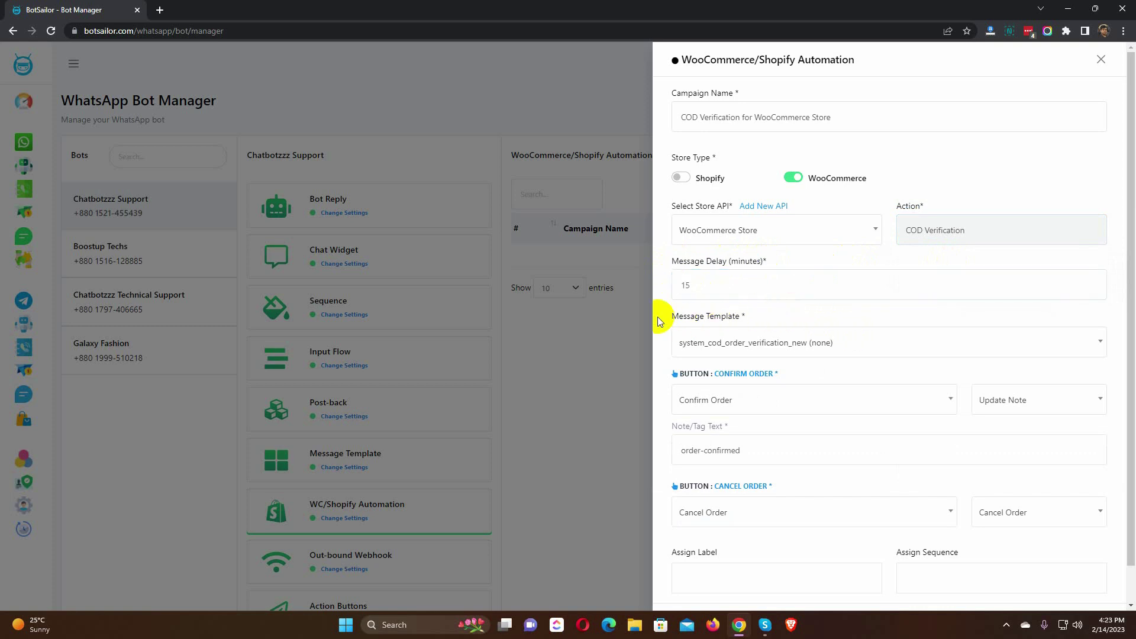
left_click_drag(658, 317, 751, 319)
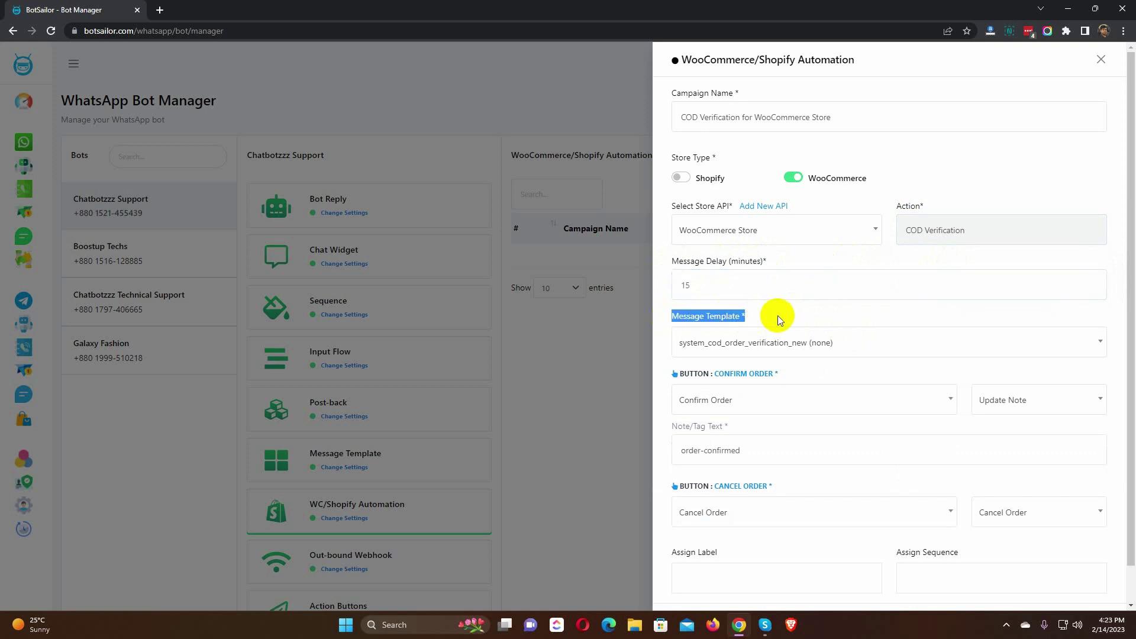
left_click(777, 317)
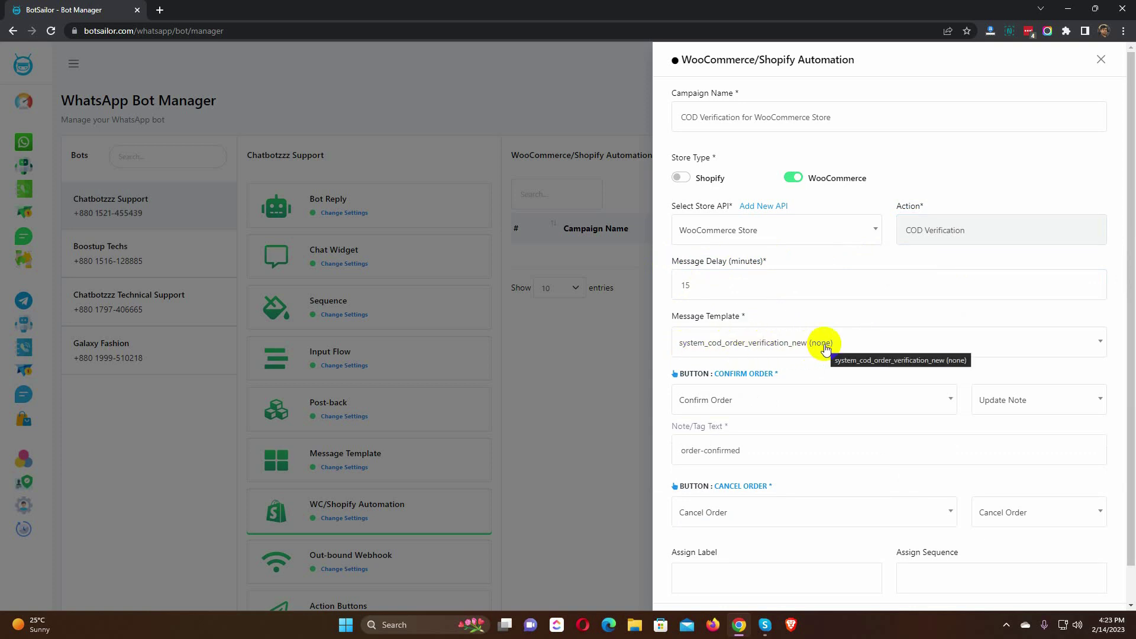
Review the Confirm and Cancel Order button settings and the label and sequence assignment fields.
scroll(664, 352, "down", 1)
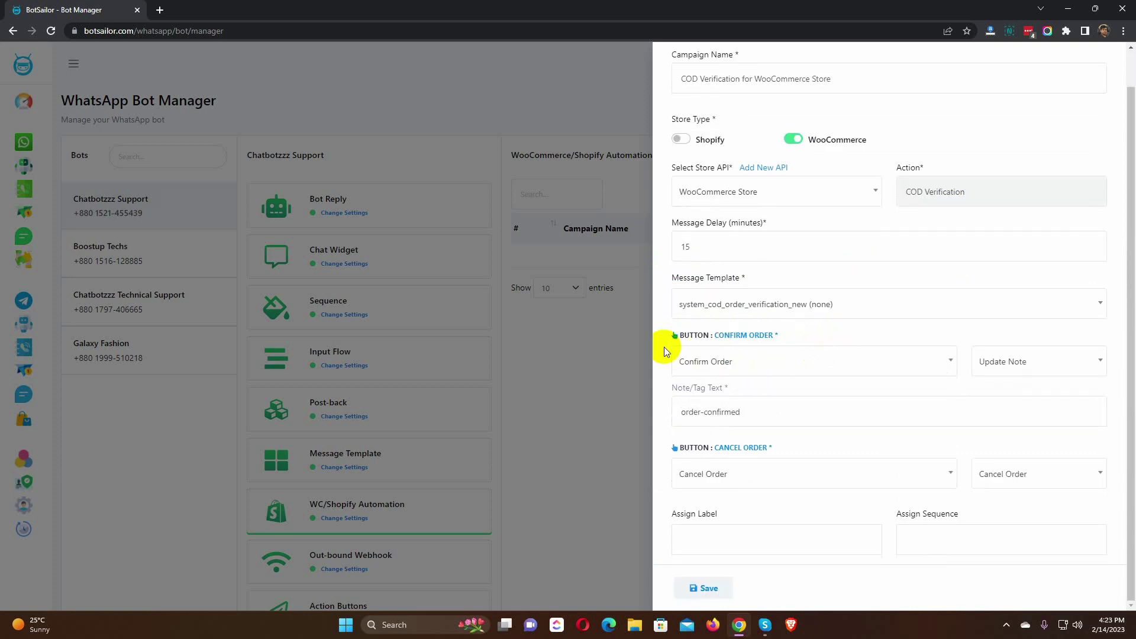
left_click_drag(663, 346, 779, 334)
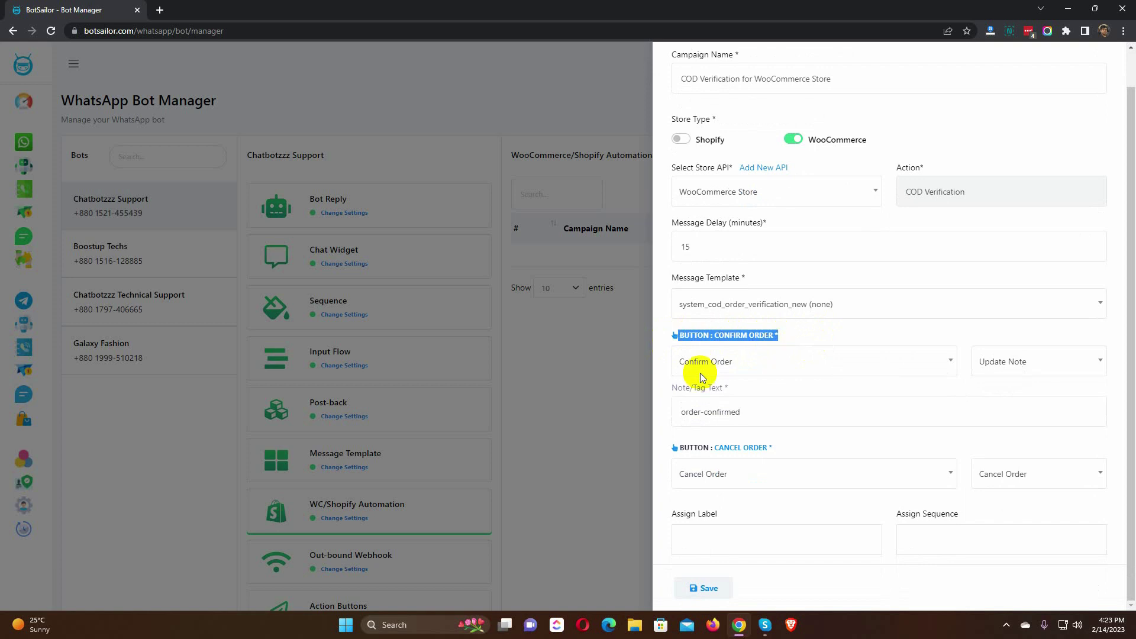
left_click_drag(666, 449, 776, 448)
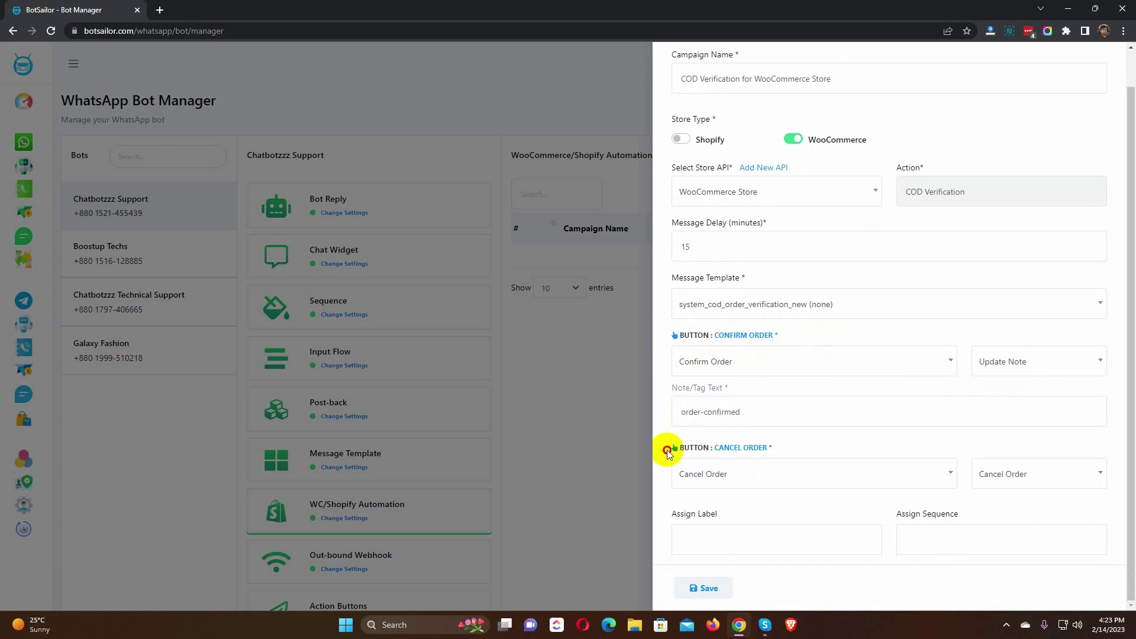
left_click(808, 442)
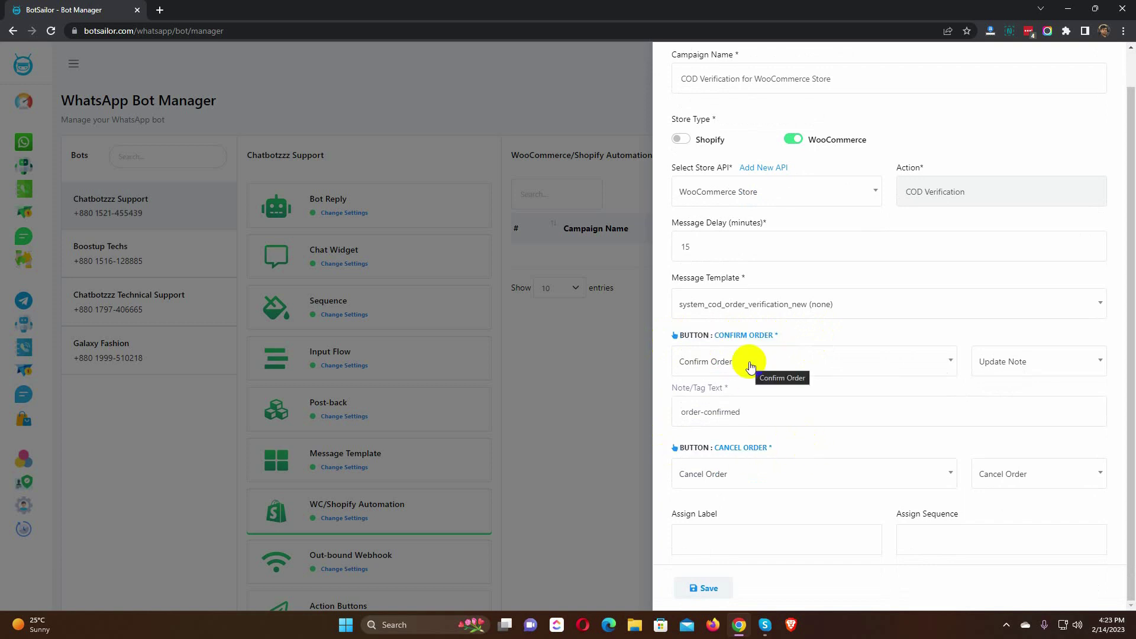
left_click_drag(774, 411, 667, 411)
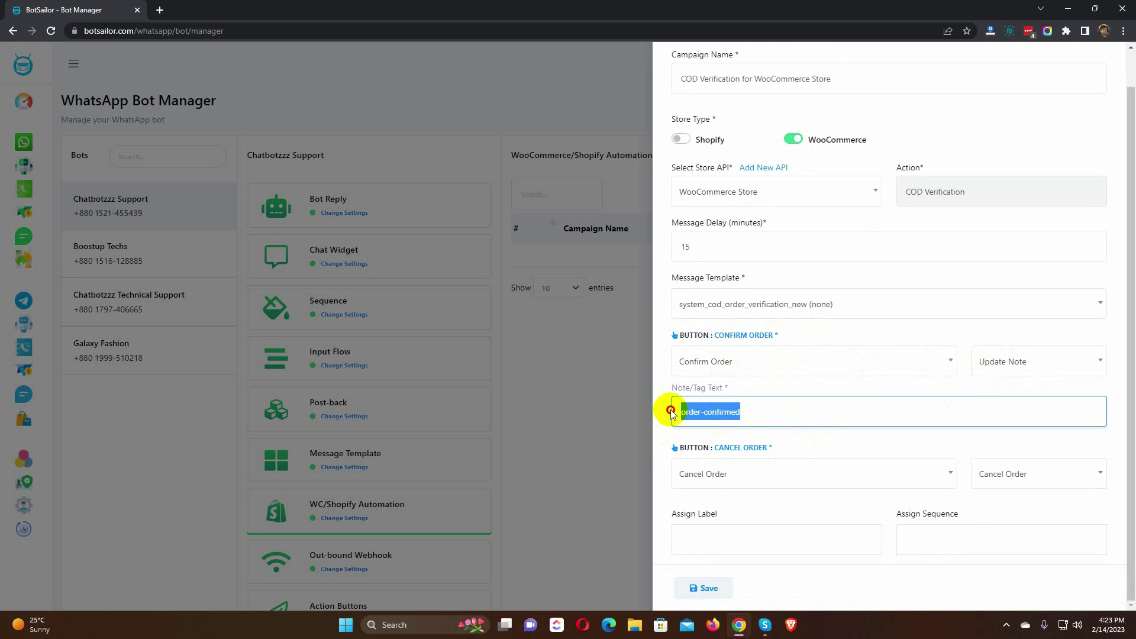
left_click(805, 443)
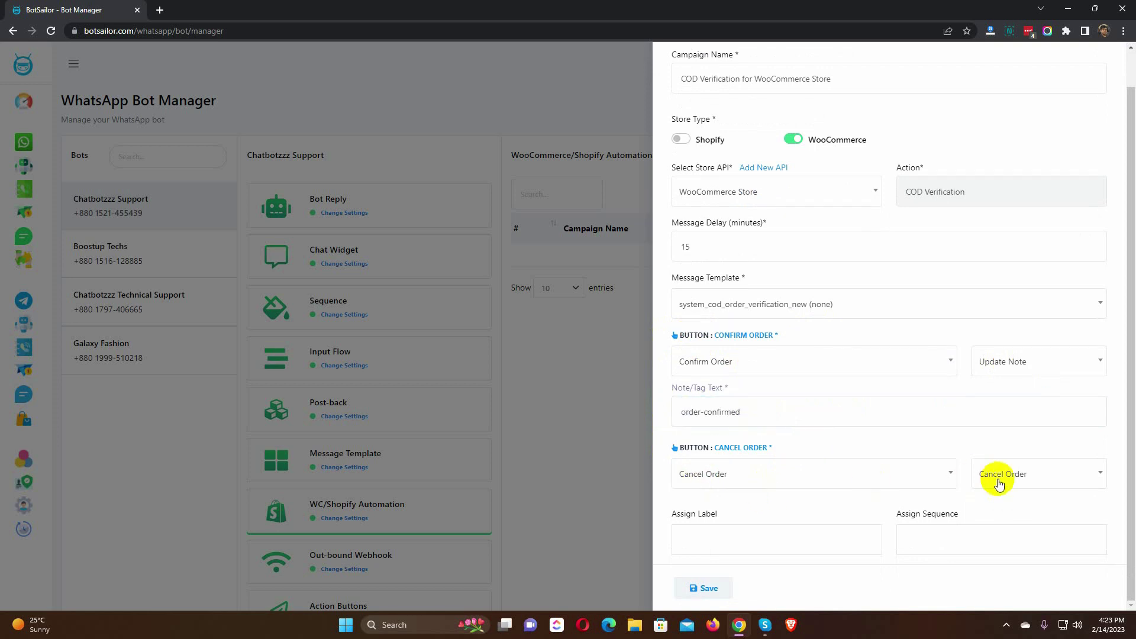
left_click_drag(669, 516, 768, 522)
left_click_drag(882, 509, 979, 514)
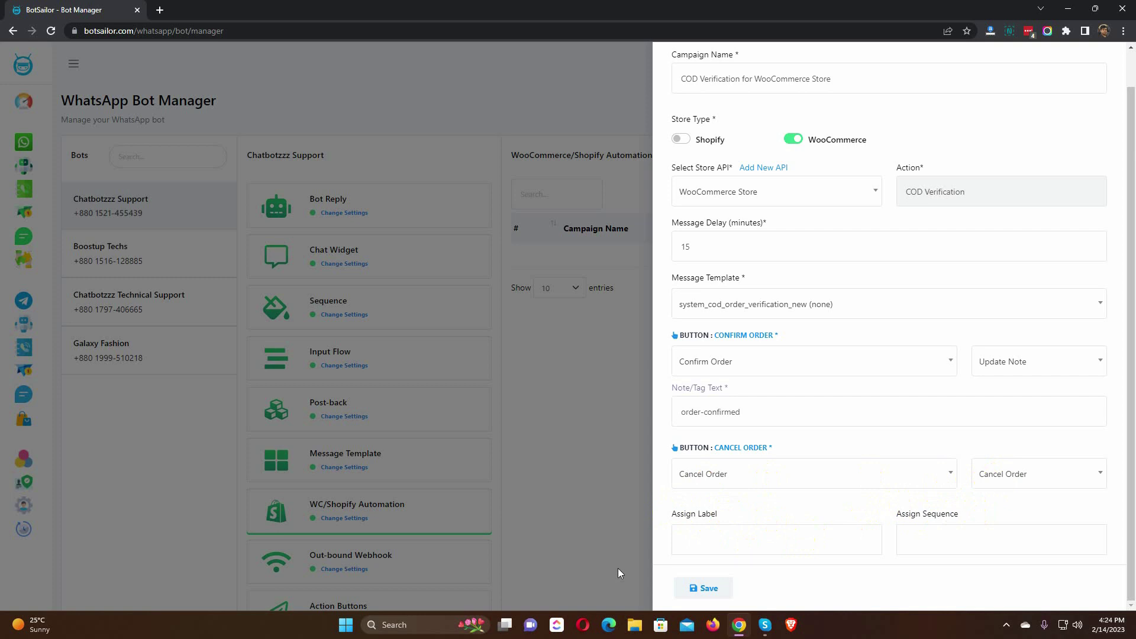
Assign the Purchased label and Daily Sequence, save the campaign, and dismiss the success message.
left_click(750, 537)
left_click(689, 562)
left_click(918, 537)
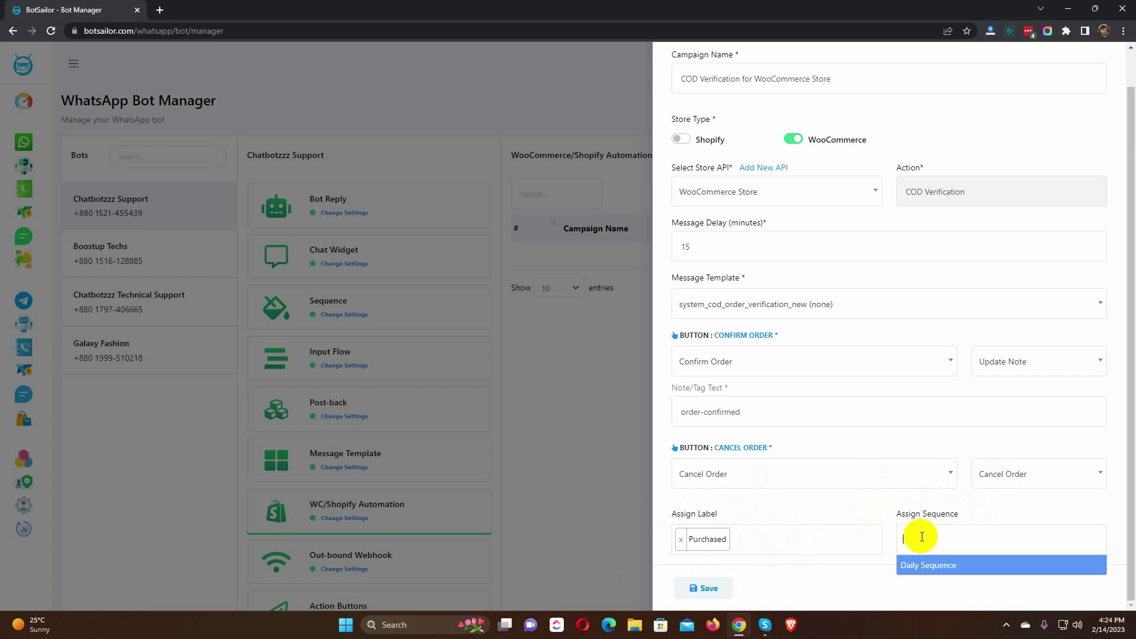
left_click(925, 563)
left_click(713, 591)
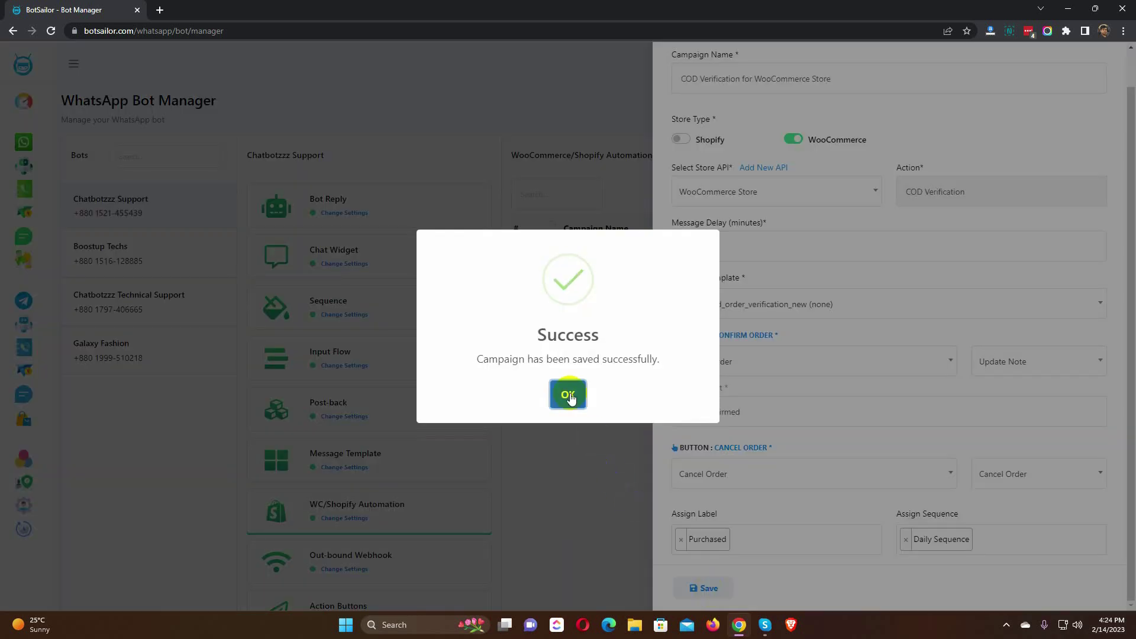
left_click(570, 393)
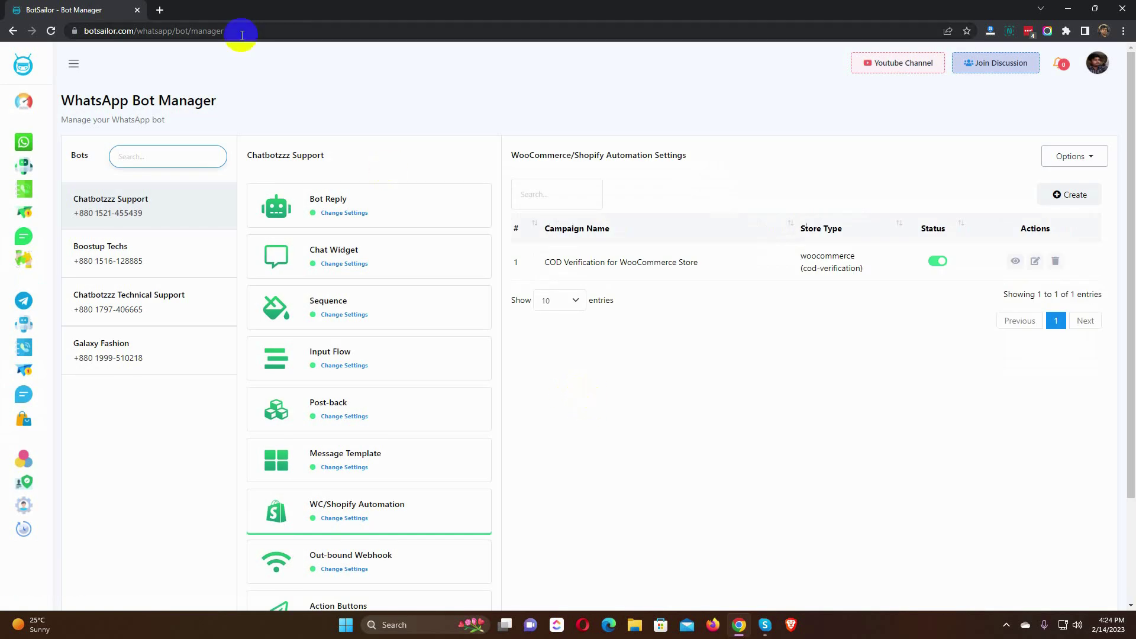
In a new tab on the chatbotzzz store, add the Check Casual shirt to the cart.
left_click(160, 10)
type("chatbotzzz")
key("Return")
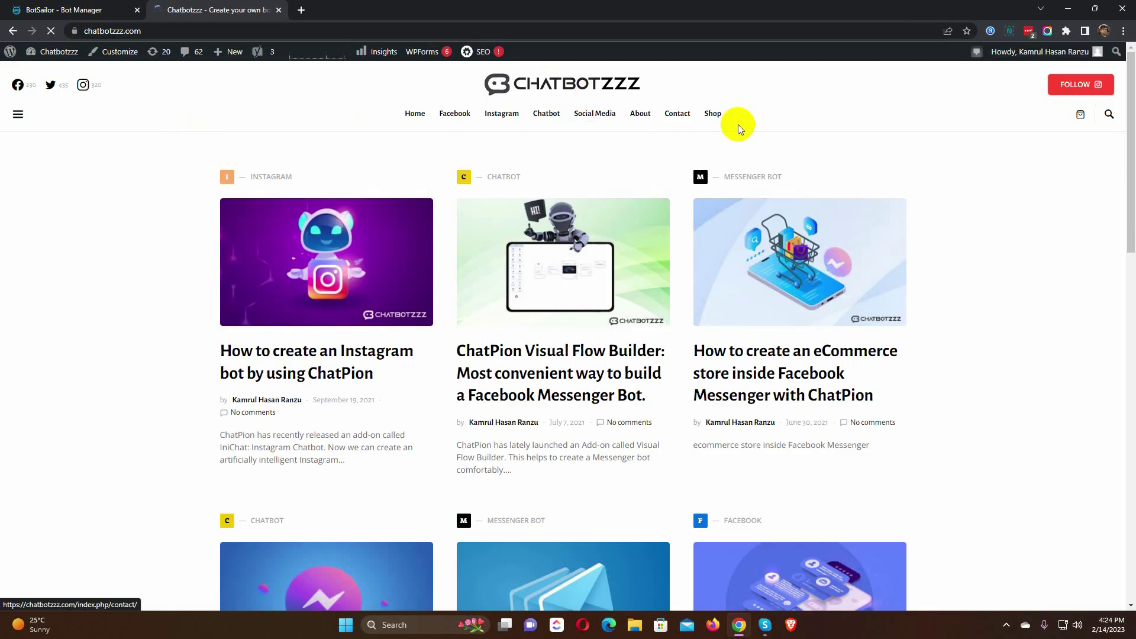
left_click(712, 113)
left_click(502, 379)
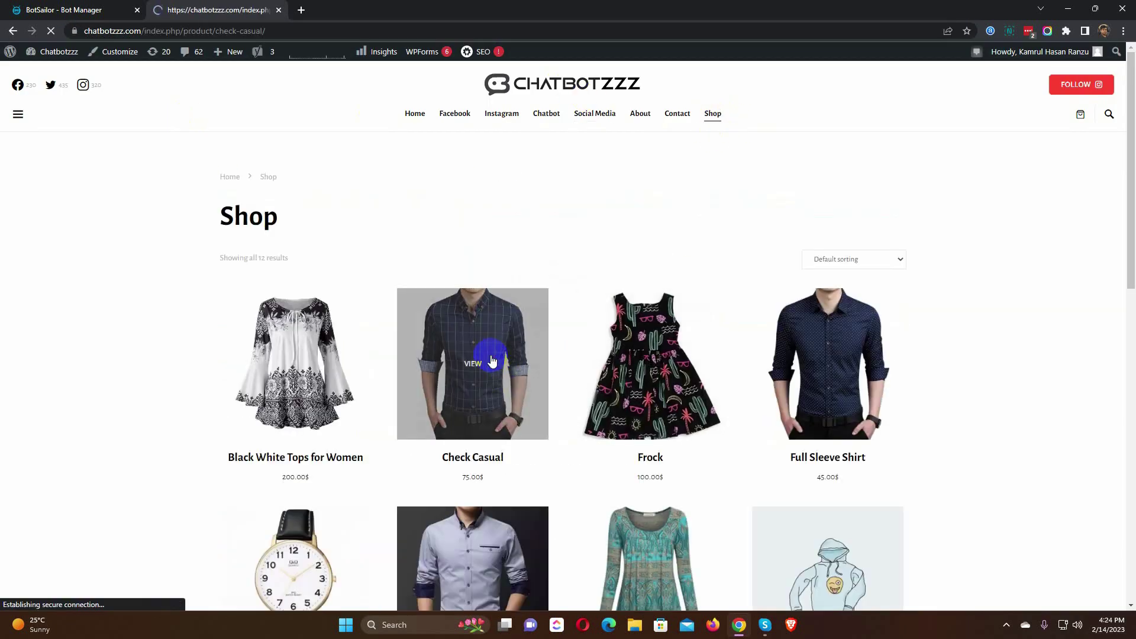
left_click(669, 305)
left_click(859, 220)
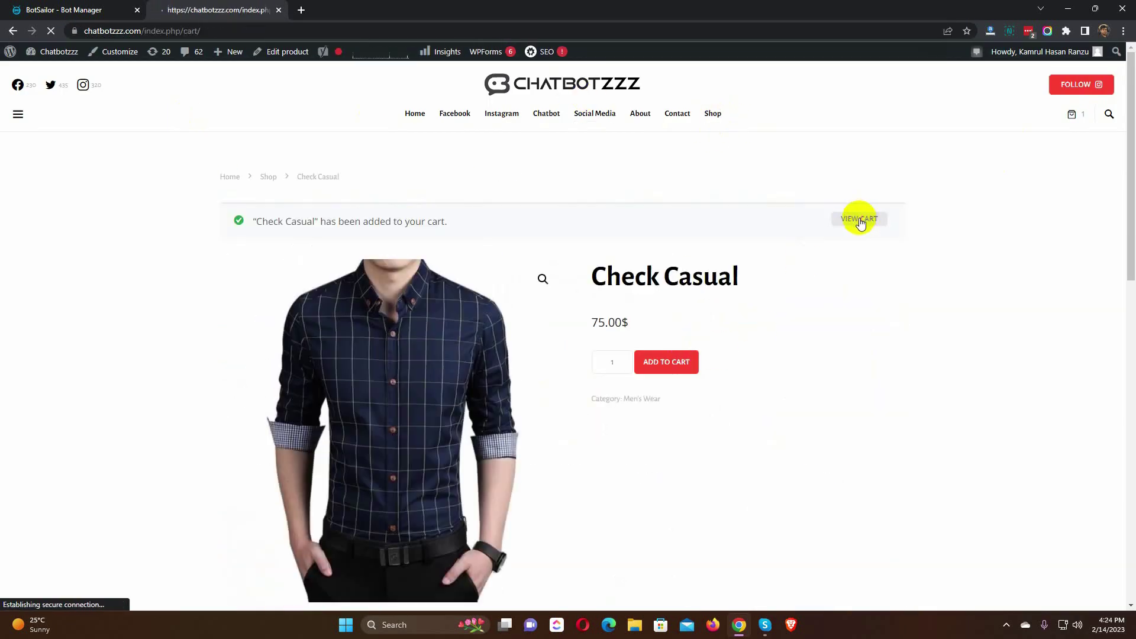
Check out the cart with Cash on delivery, placing order #2442.
left_click(578, 489)
scroll(192, 390, "down", 3)
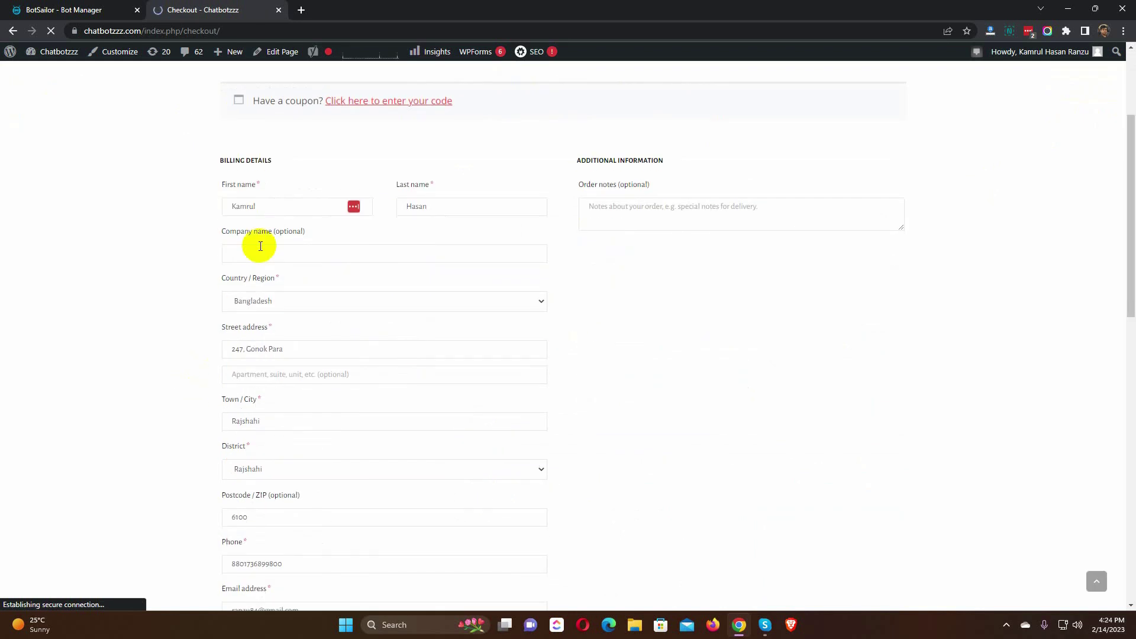
scroll(181, 314, "down", 2)
scroll(177, 317, "down", 2)
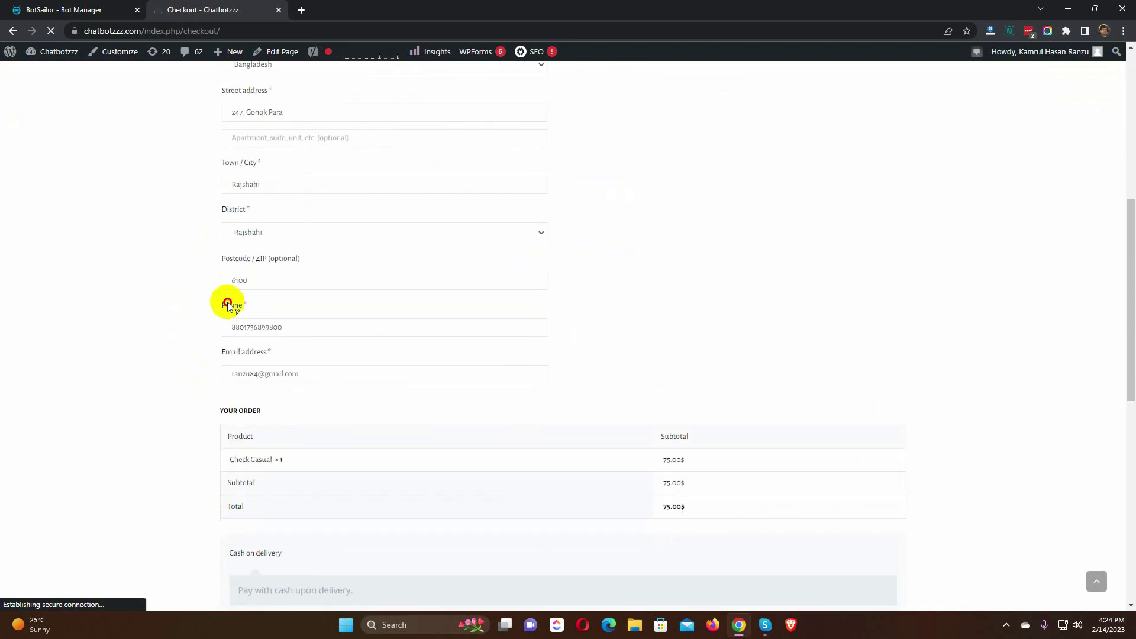
scroll(193, 400, "down", 3)
scroll(196, 402, "down", 2)
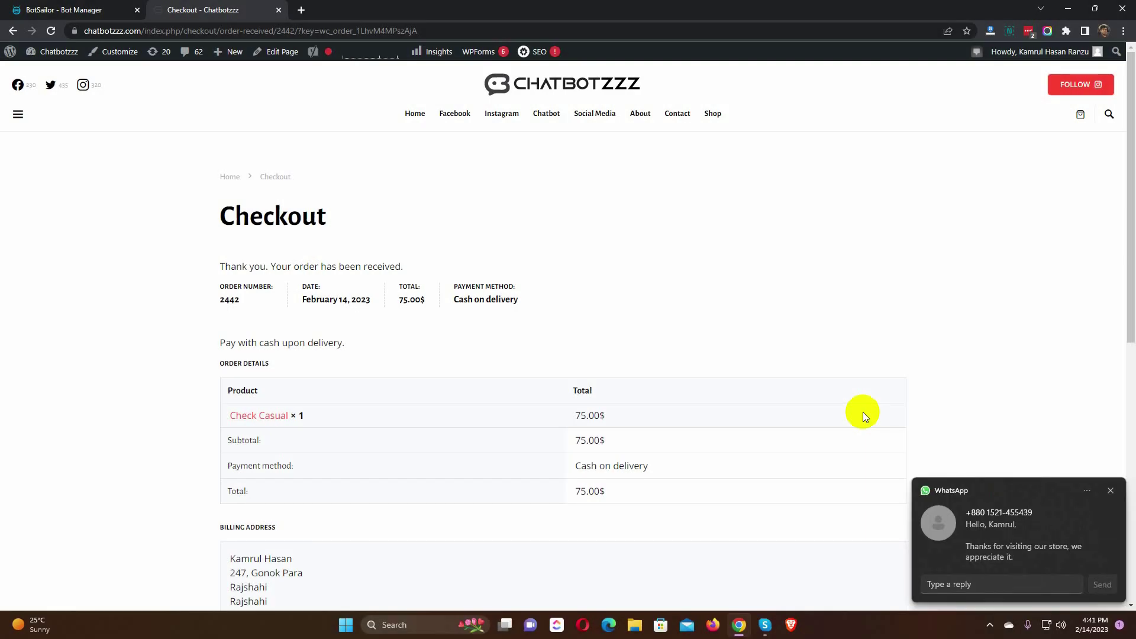
Cancel order #2442 from the WhatsApp COD verification message, then minimise WhatsApp.
left_click(994, 534)
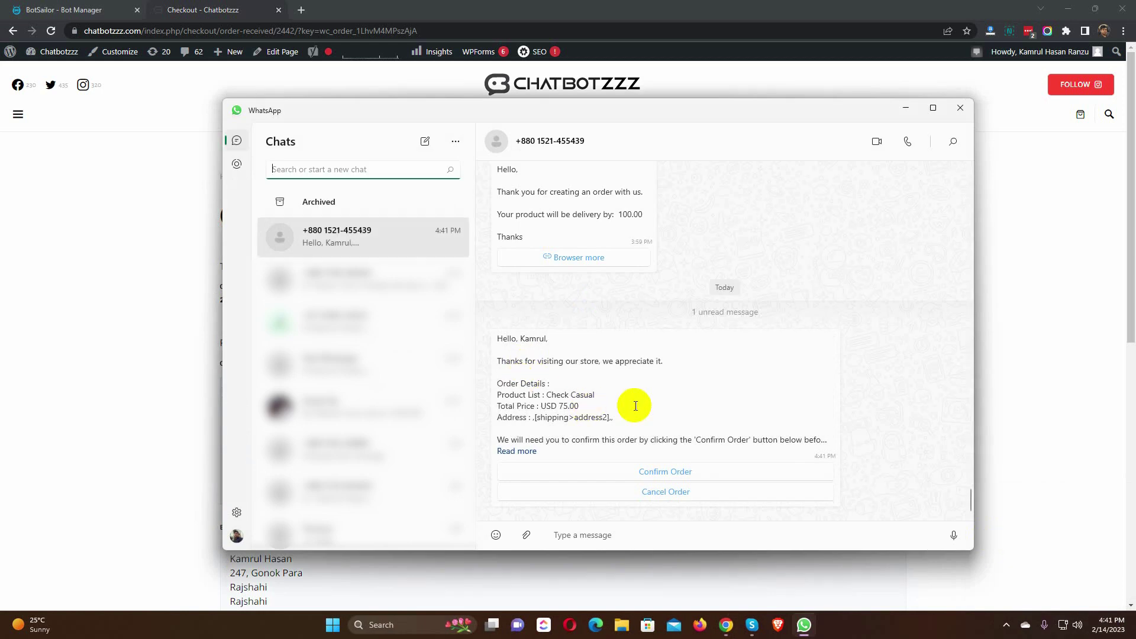
left_click(676, 492)
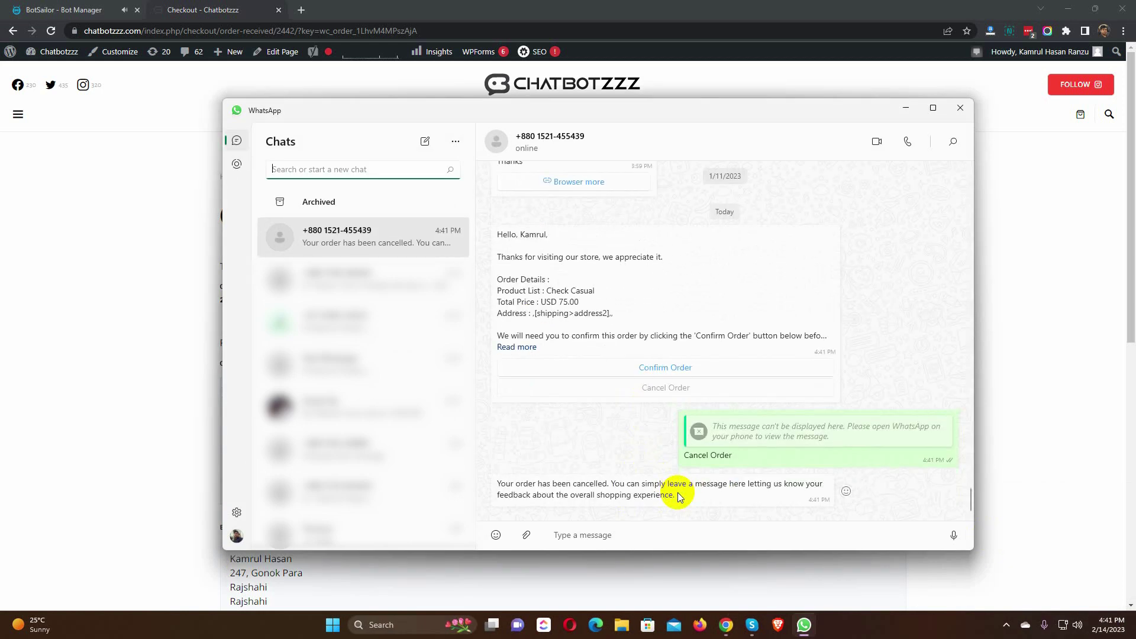
left_click(905, 108)
Open chatbotzzz.com/wp-admin's WooCommerce Orders list and scroll to order #2442, now marked Cancelled.
left_click(303, 9)
type("chatbotzzz.com/wp-admin")
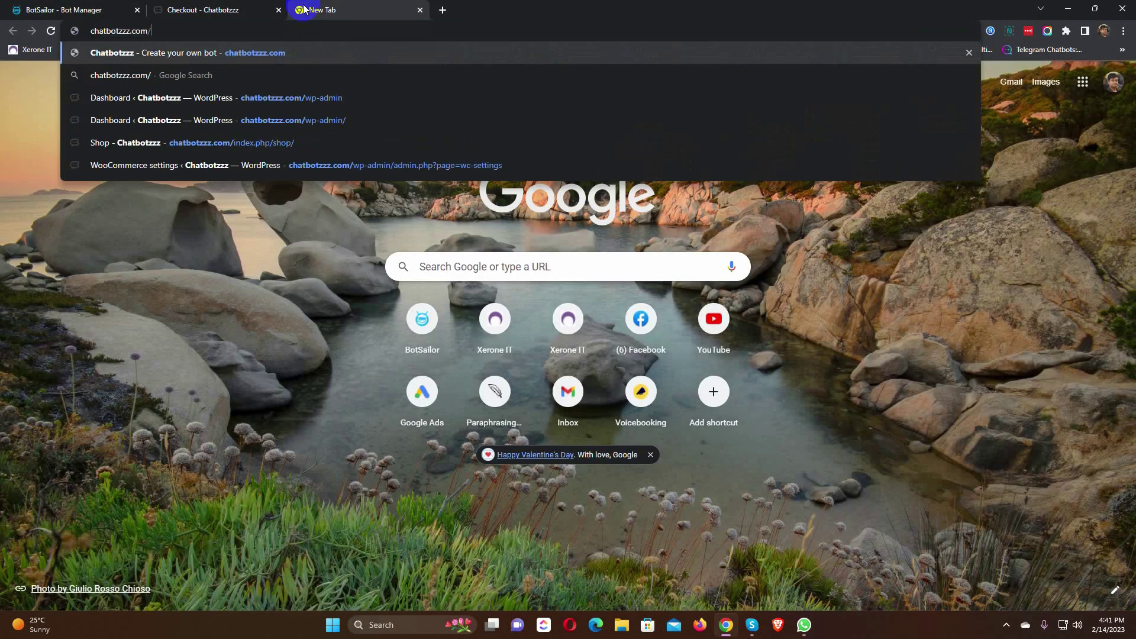
key("Return")
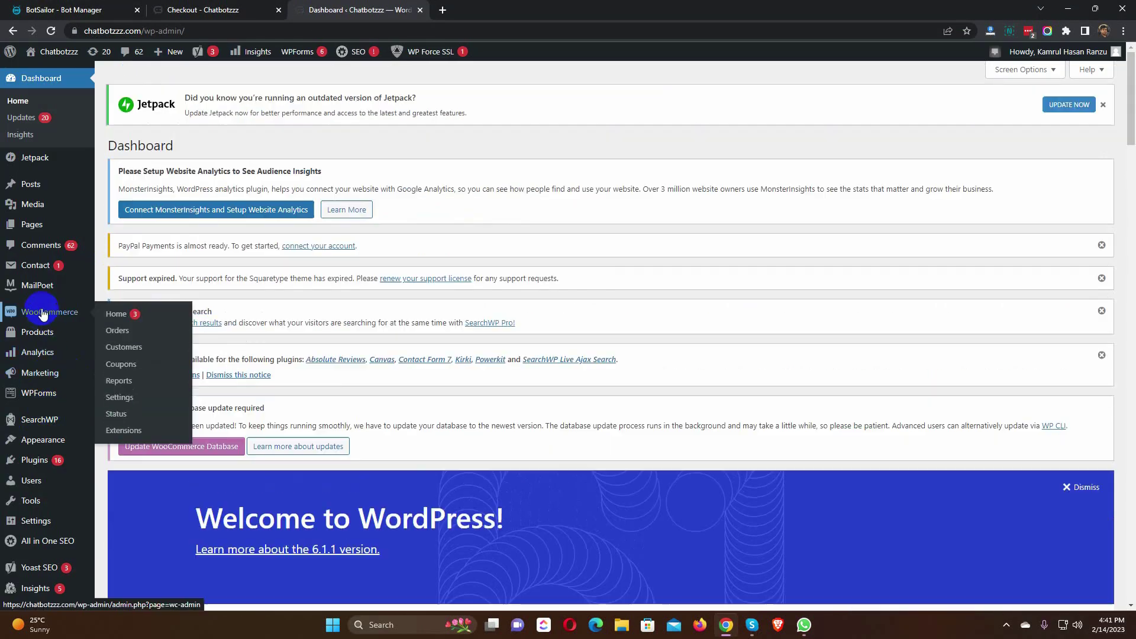
left_click(117, 330)
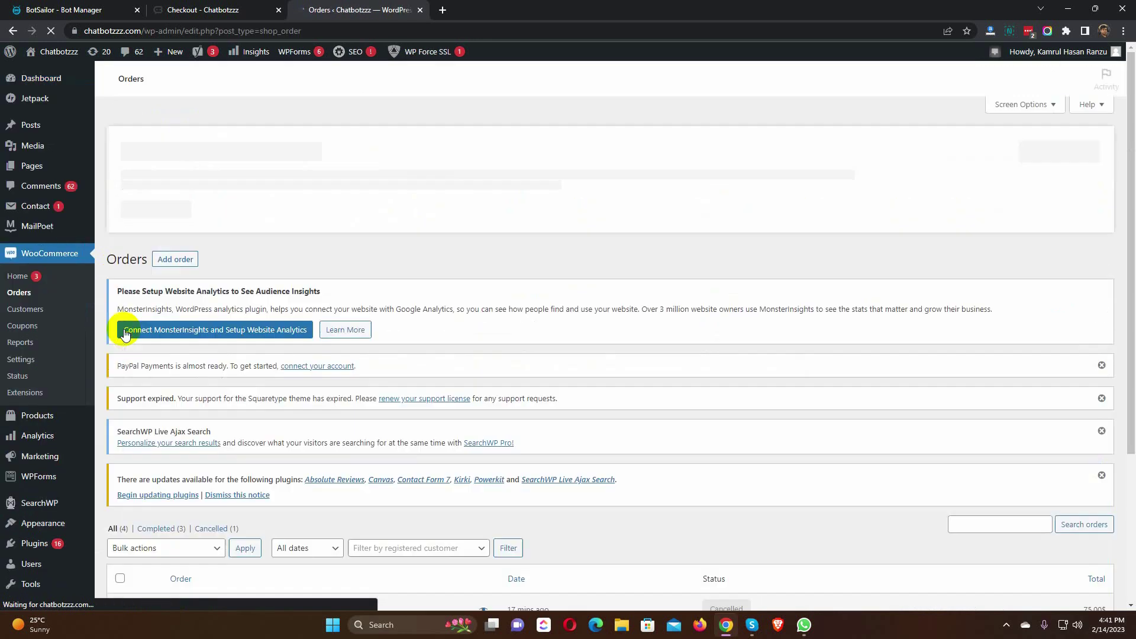
scroll(483, 354, "down", 3)
scroll(506, 373, "down", 1)
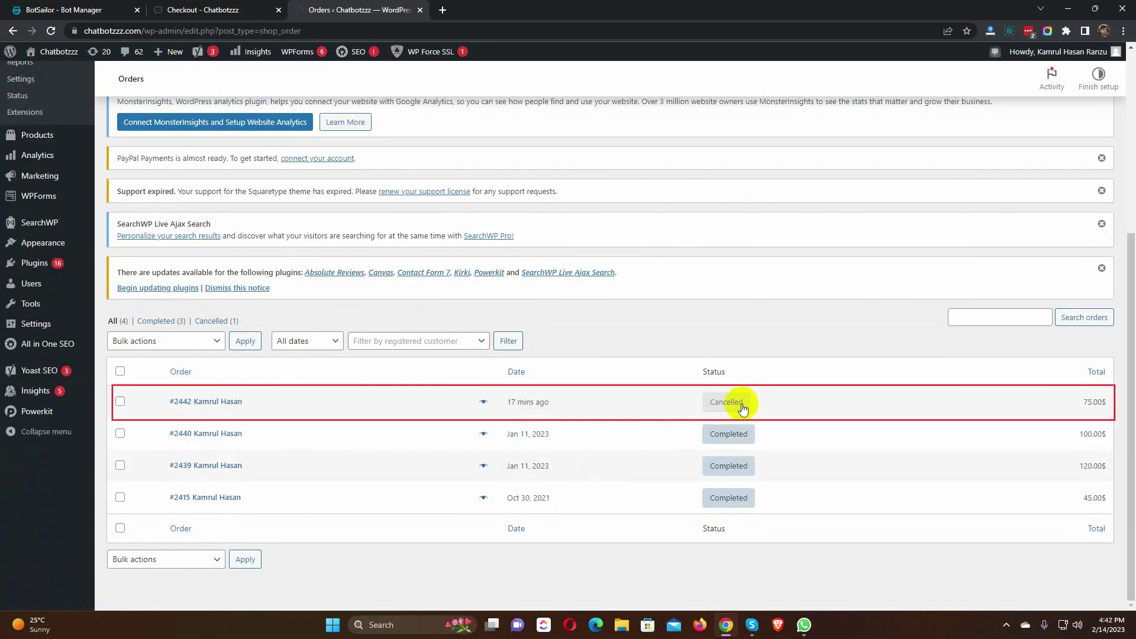